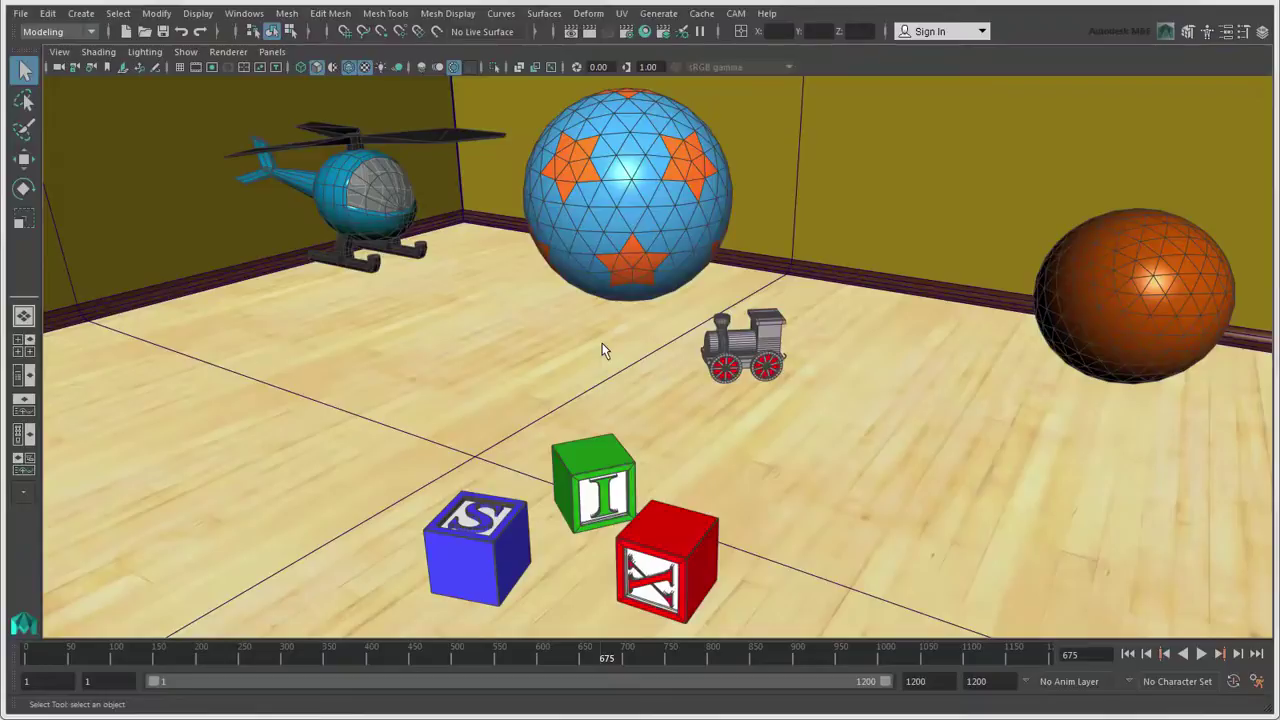
- Show the scene in the Four View layout, followed by the Persp/Outliner layout
right_click_drag(603, 350, 462, 464, "alt")
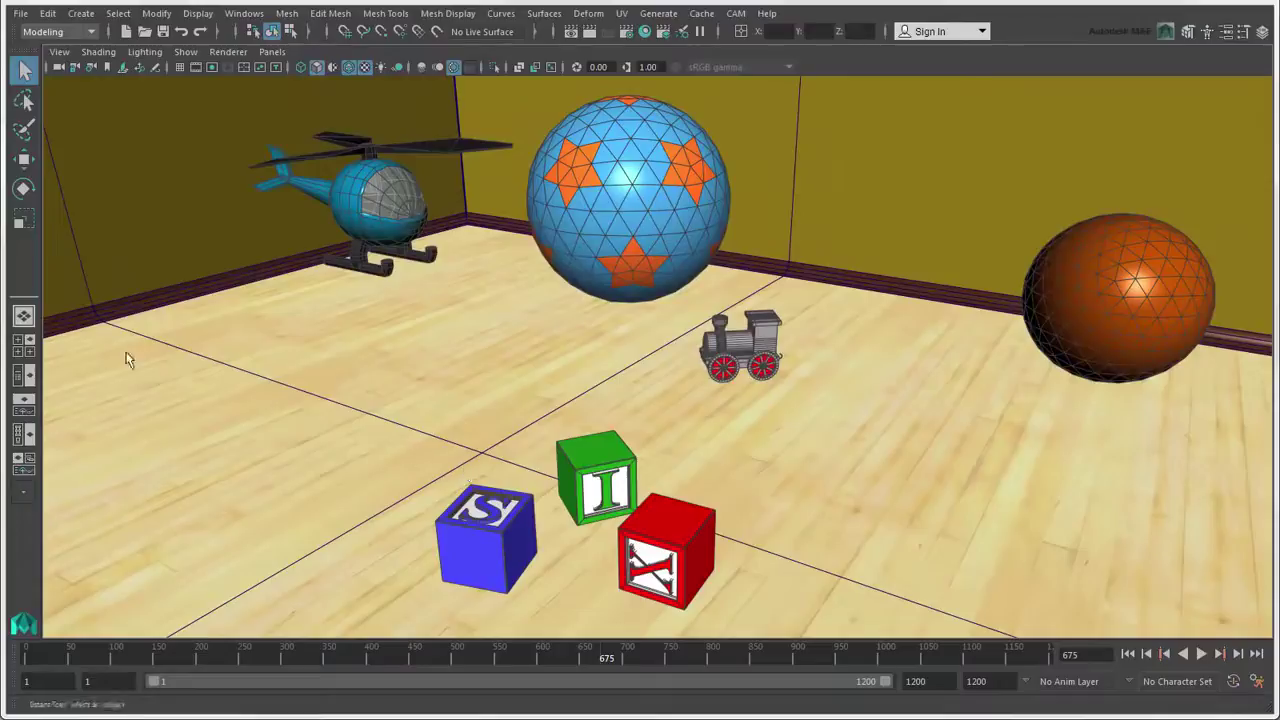
left_click(27, 348)
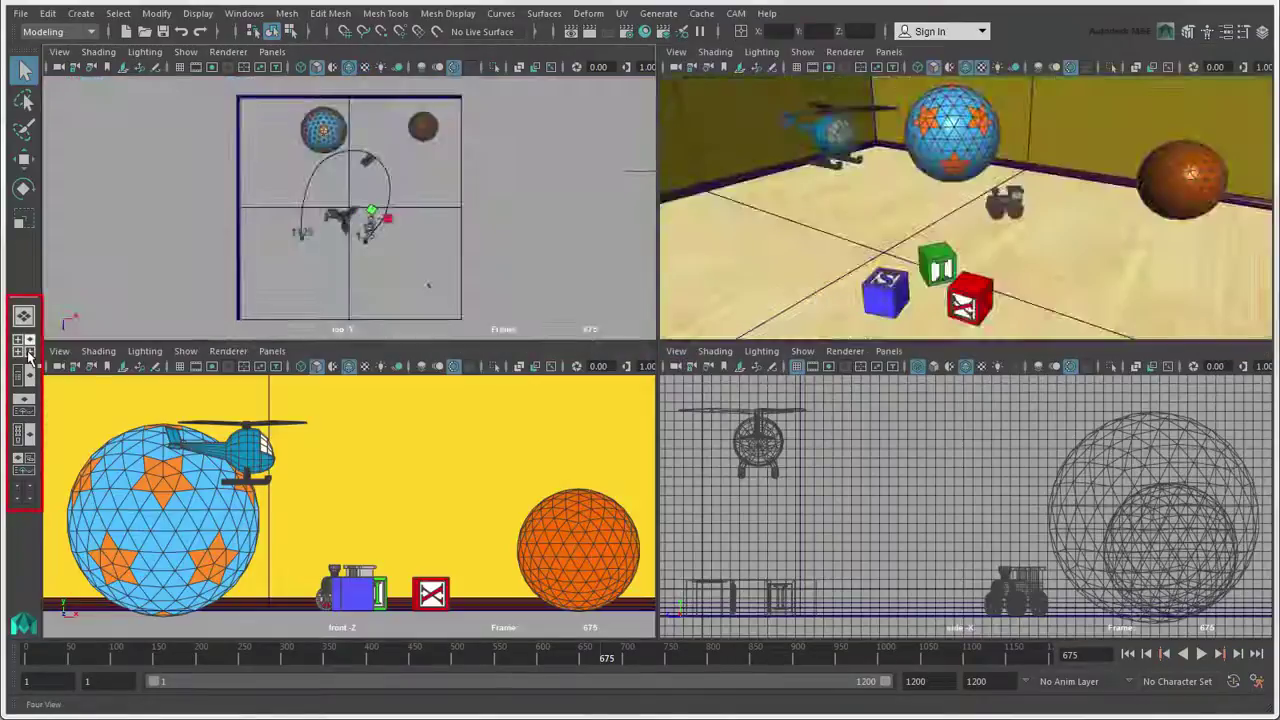
left_click(27, 378)
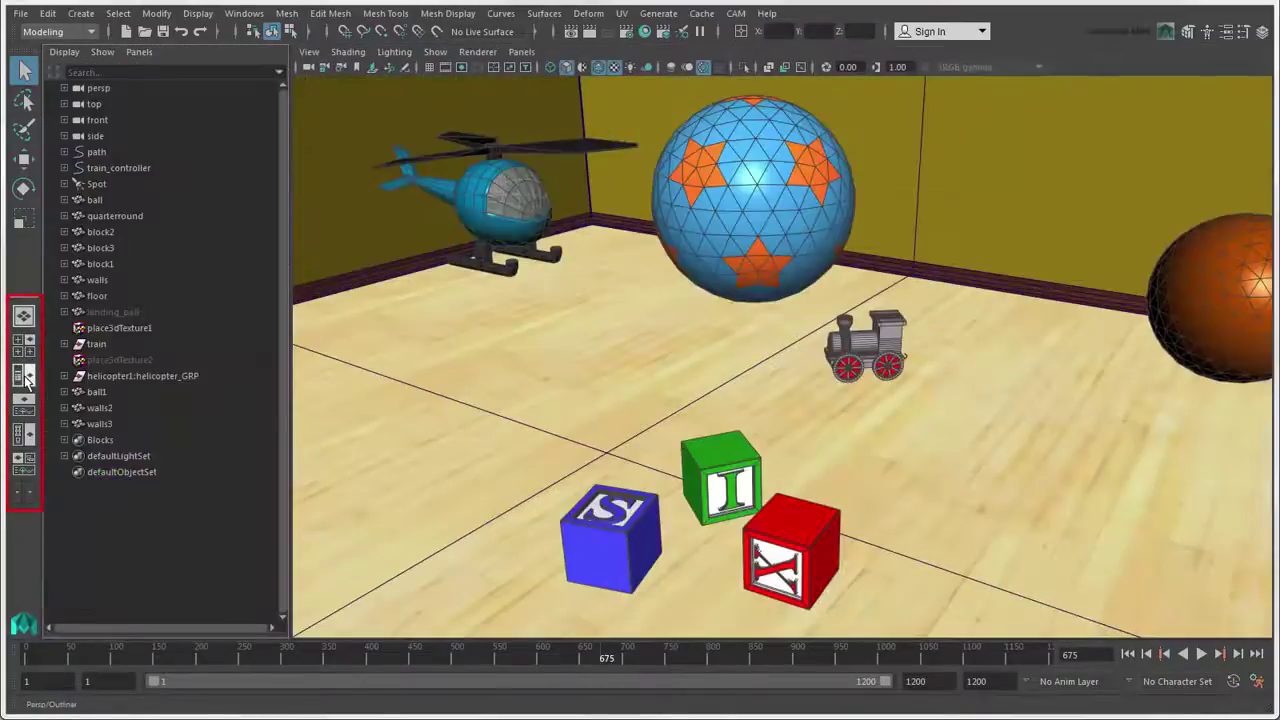
- View the helicopter's animation curves in the perspective and Graph Editor layout, and the Glass1 material in the Hypershade layout
left_click(27, 403)
left_click(537, 135)
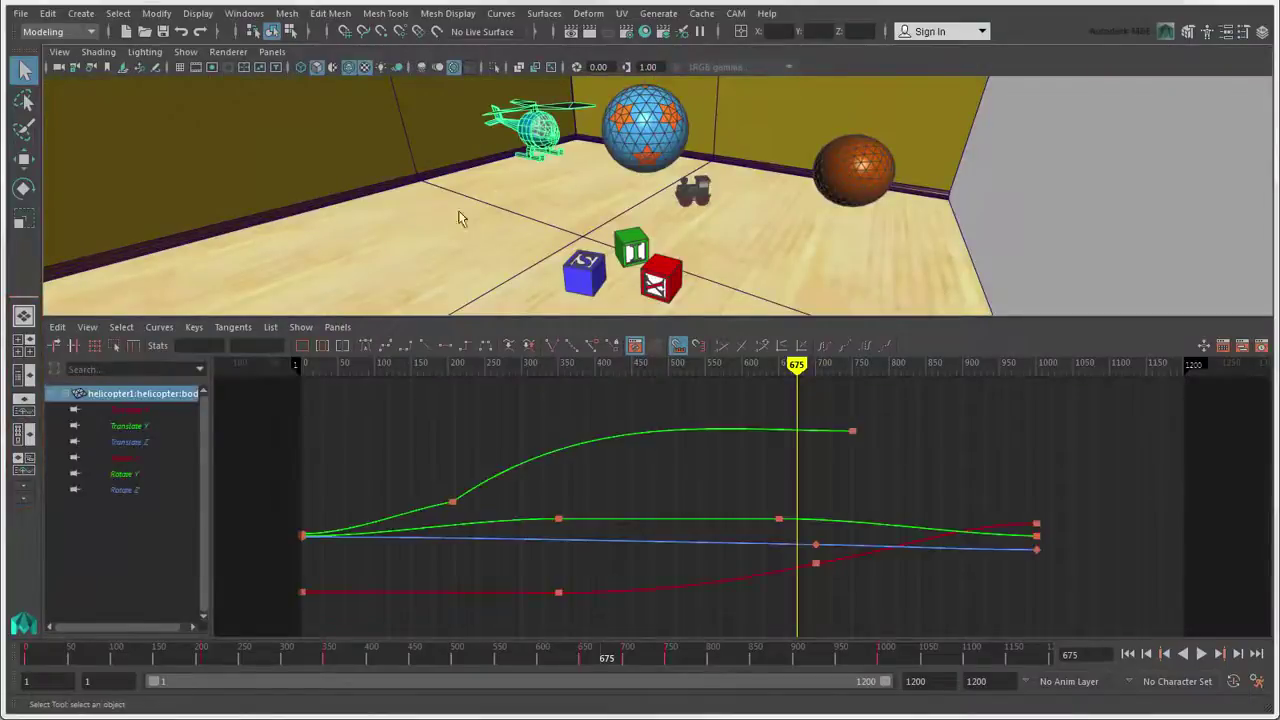
left_click(27, 440)
left_click(255, 157)
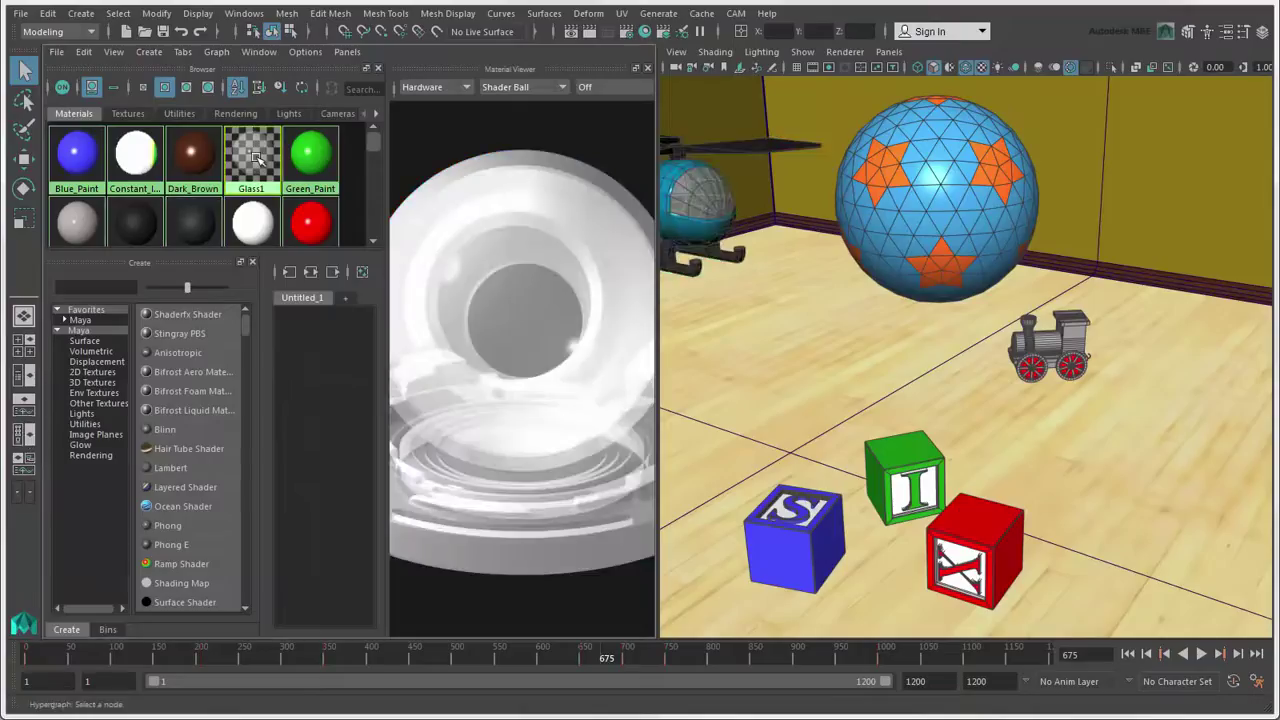
- Show the helicopter in the layout combining perspective, Hypergraph and Graph Editor, and toggle the perspective panel to full size
left_click(24, 462)
left_click(213, 133)
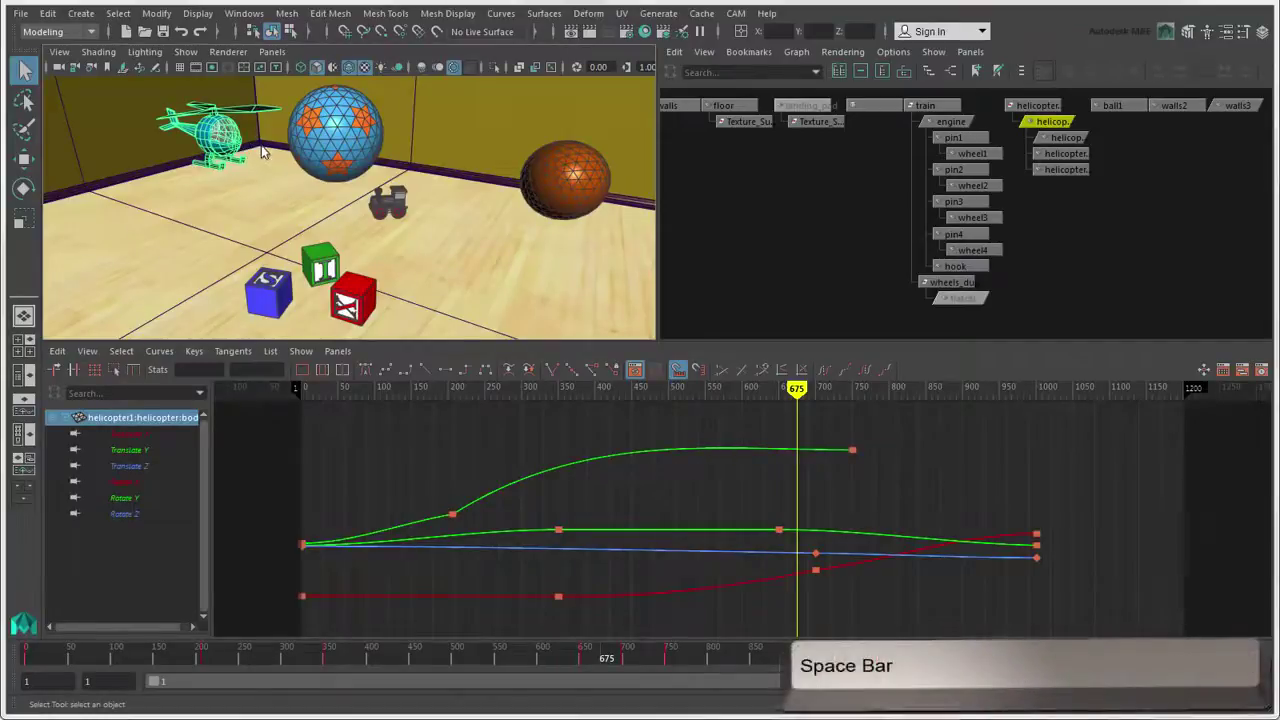
key("space")
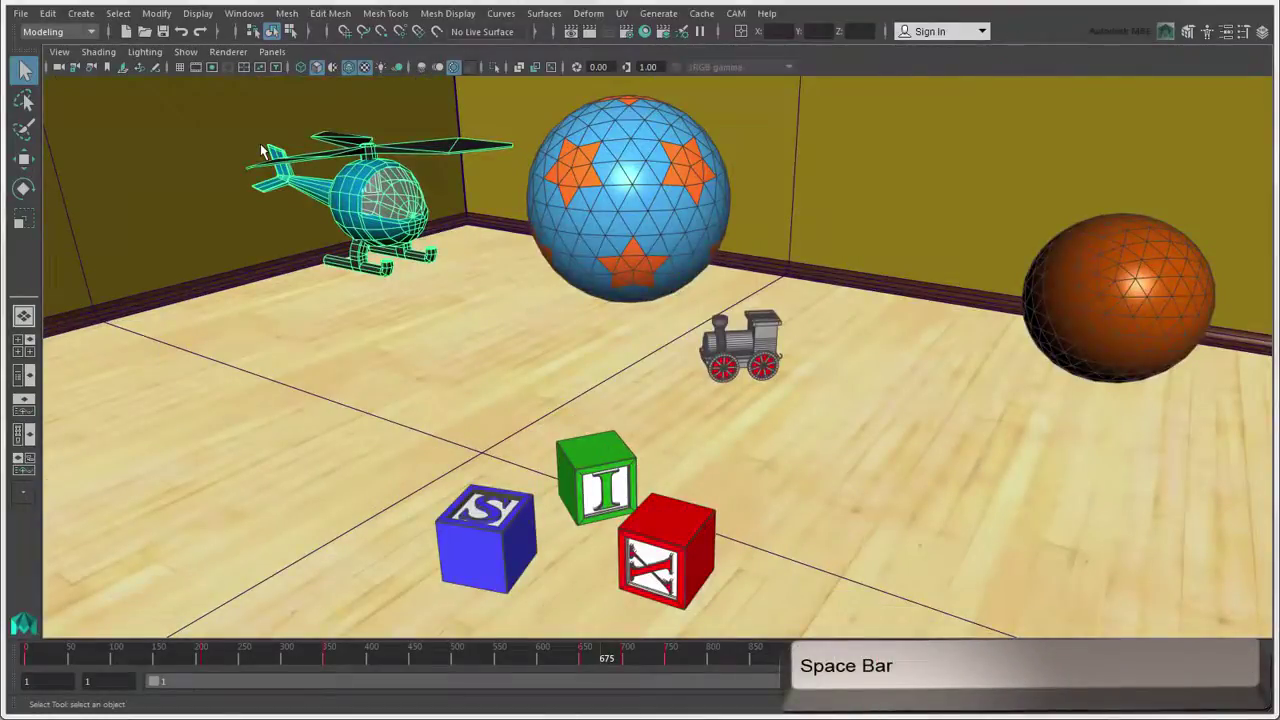
key("space")
key("space")
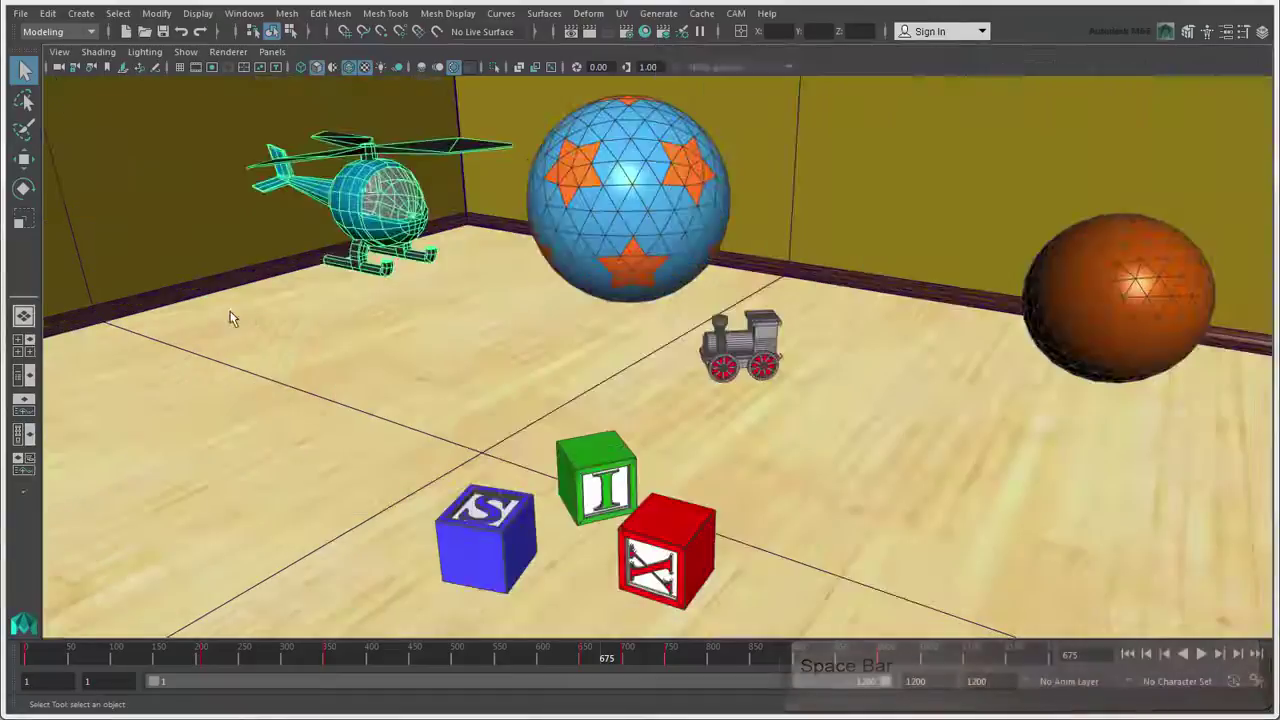
- Switch to the Hypershade and perspective layout and maximize the perspective panel
left_click(24, 434)
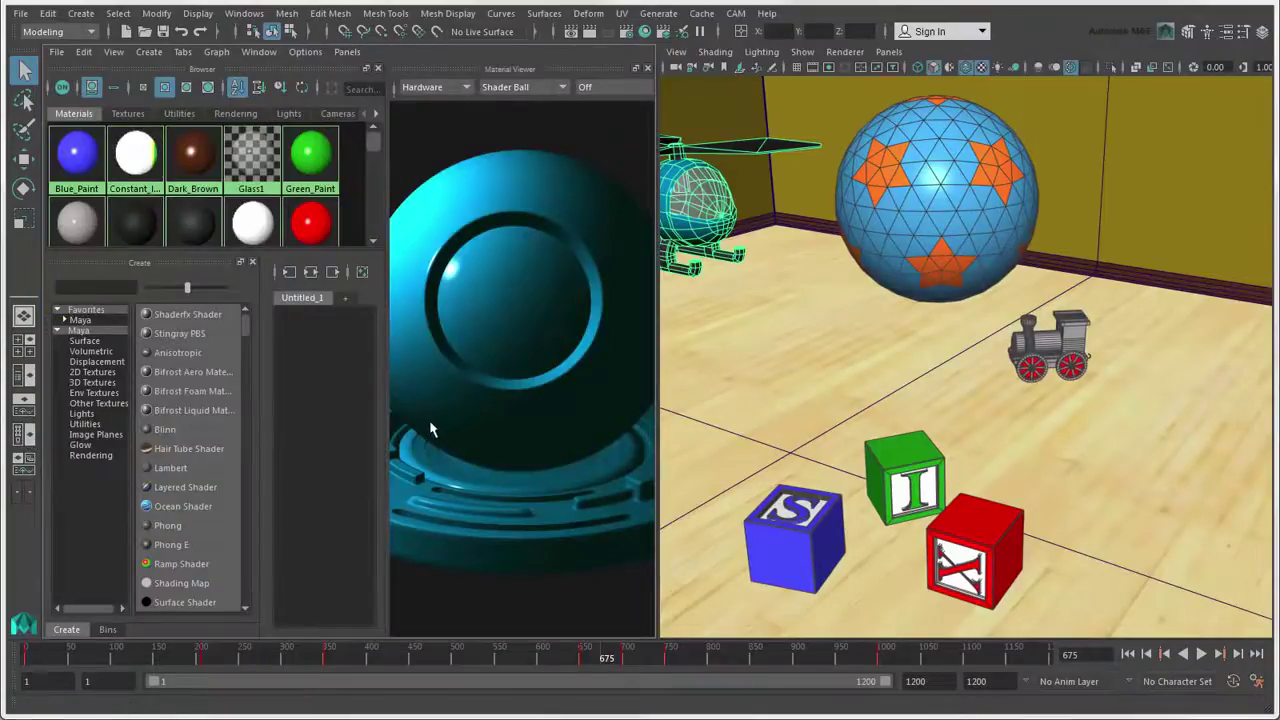
key("space")
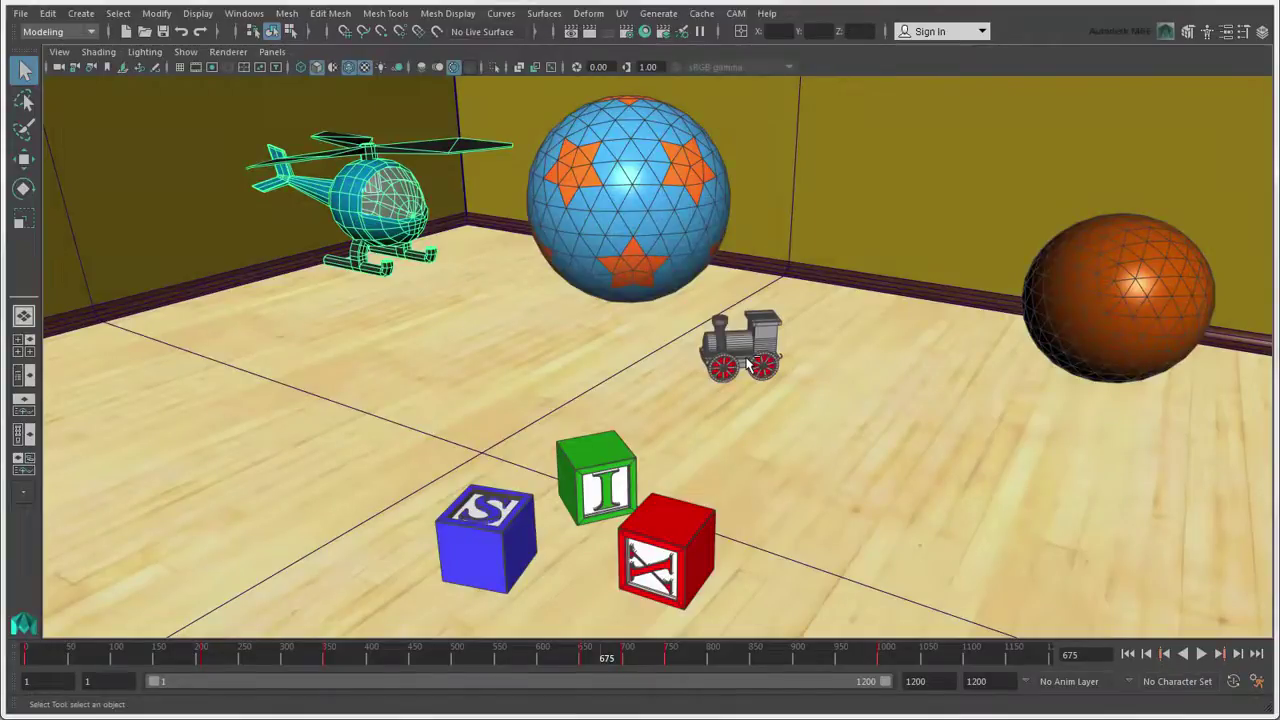
- Hide and restore the surrounding interface elements and the panel toolbar, and deselect the helicopter
key("ctrl+space")
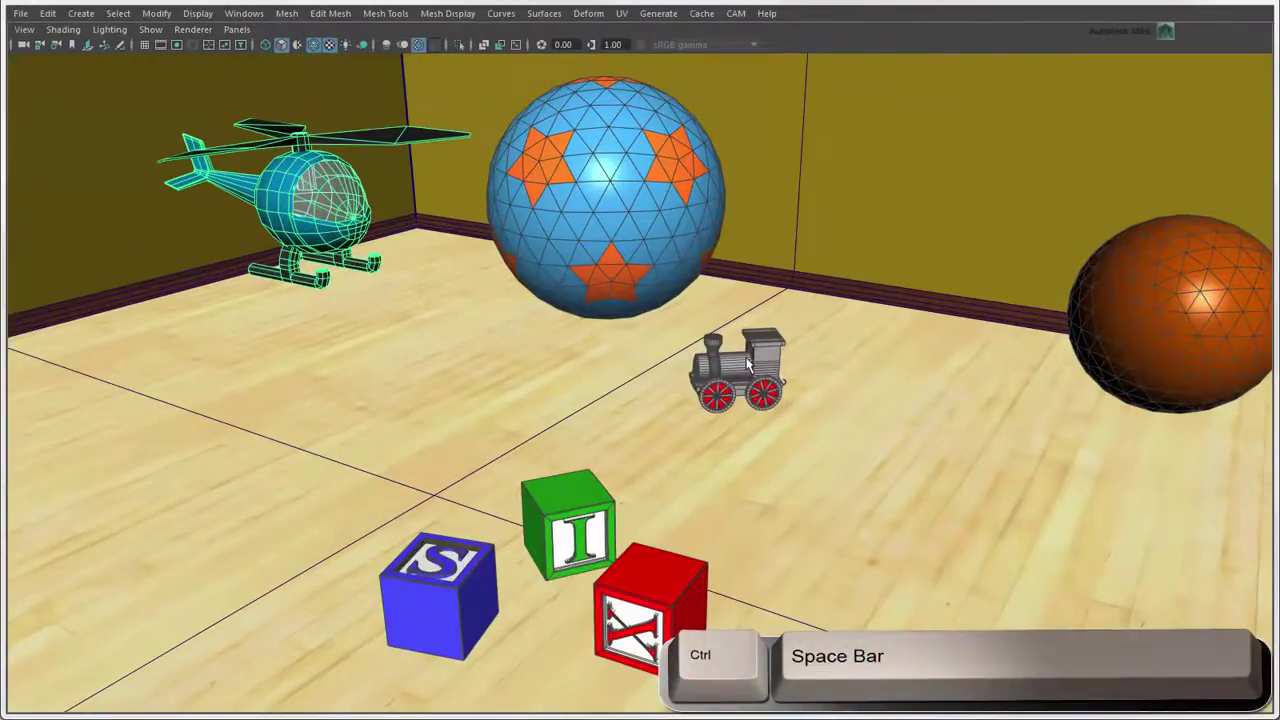
key("ctrl+space")
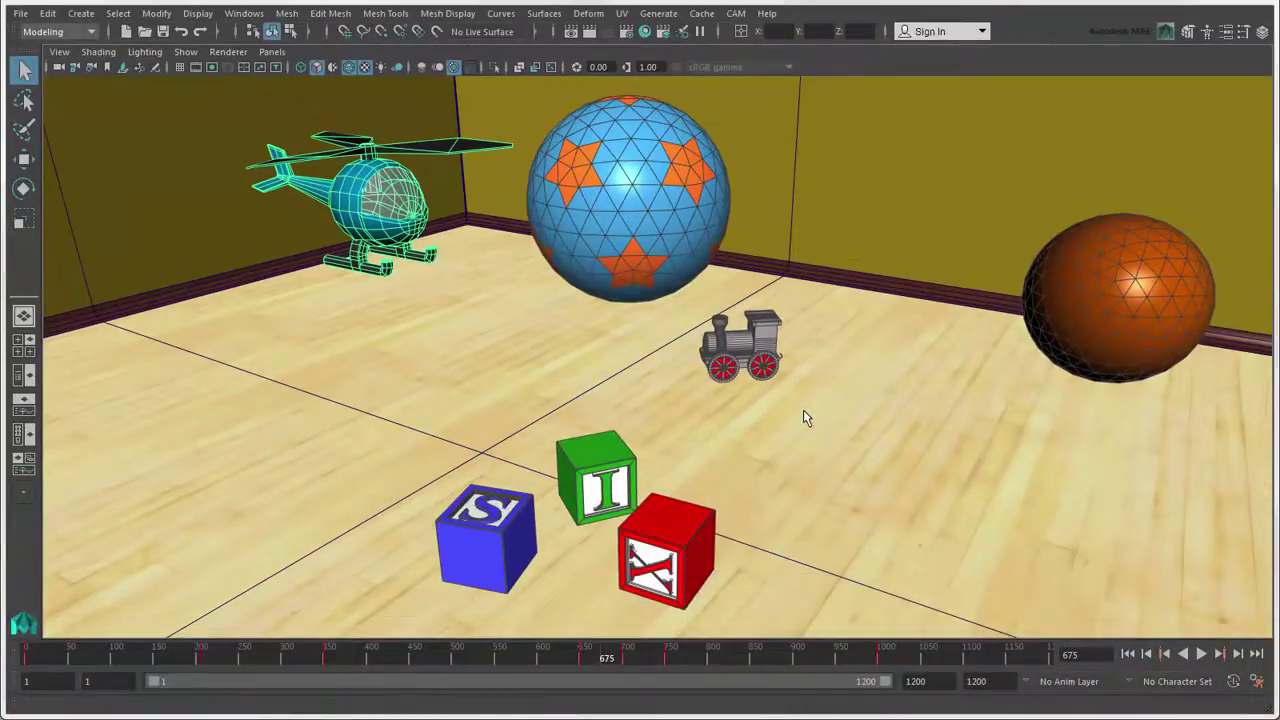
key("ctrl+shift+m")
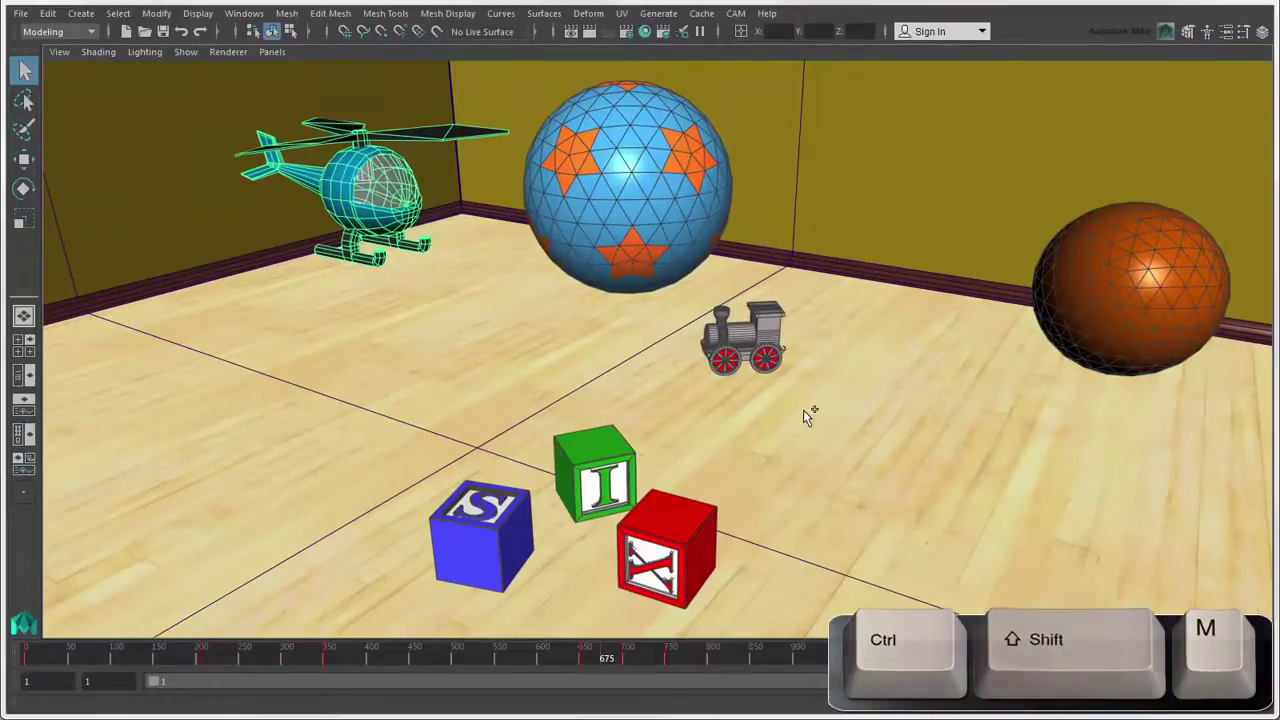
key("ctrl+shift+m")
left_click(458, 240)
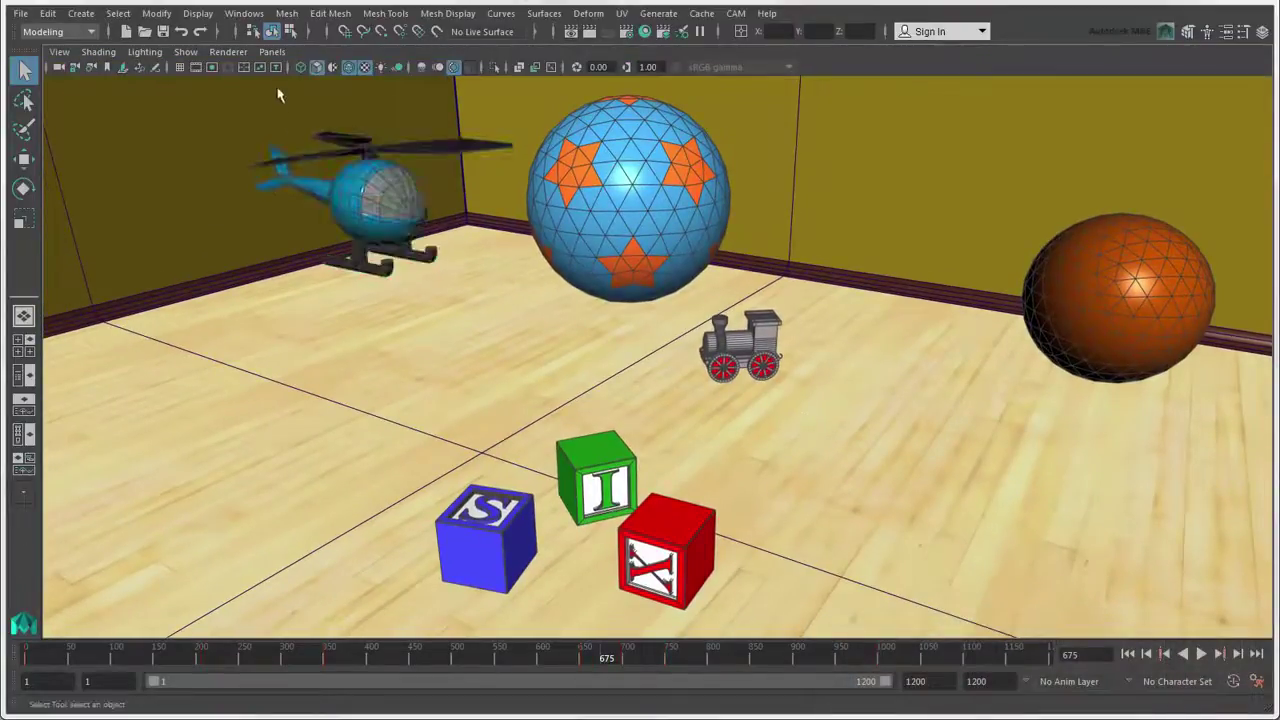
- Set the viewport to look through the persp camera
left_click(272, 51)
mouse_move(348, 67)
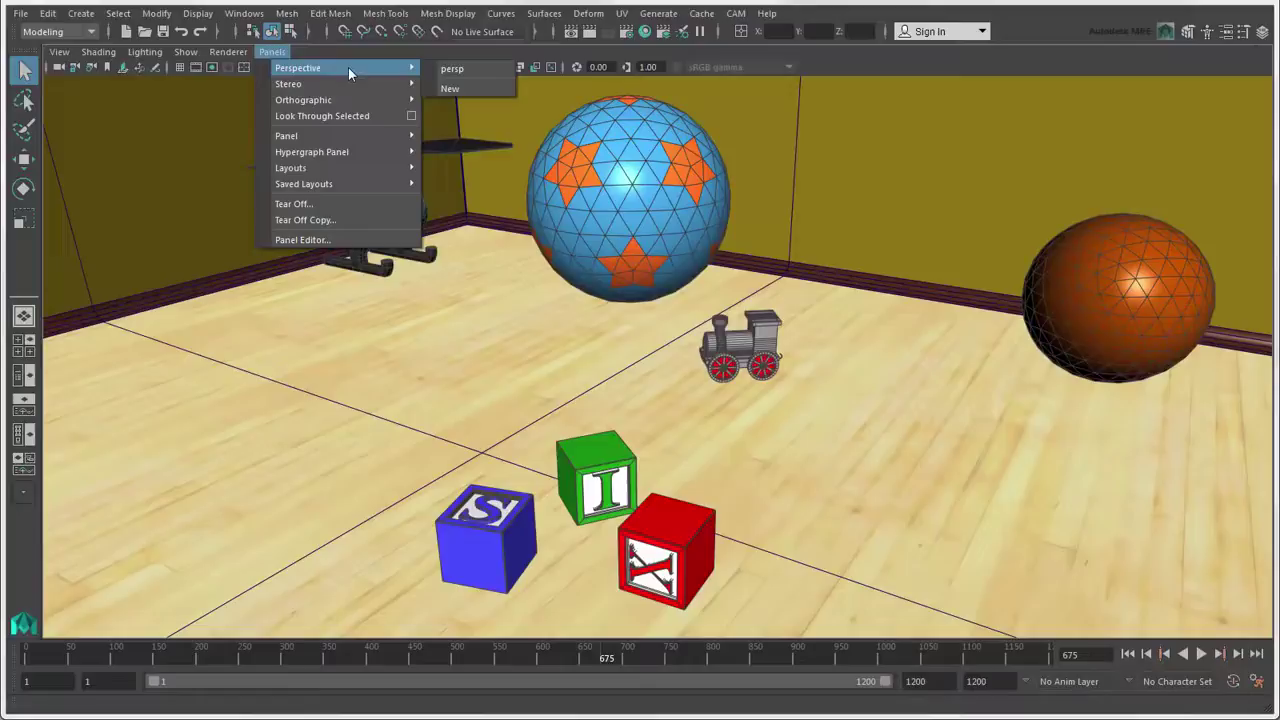
left_click(478, 67)
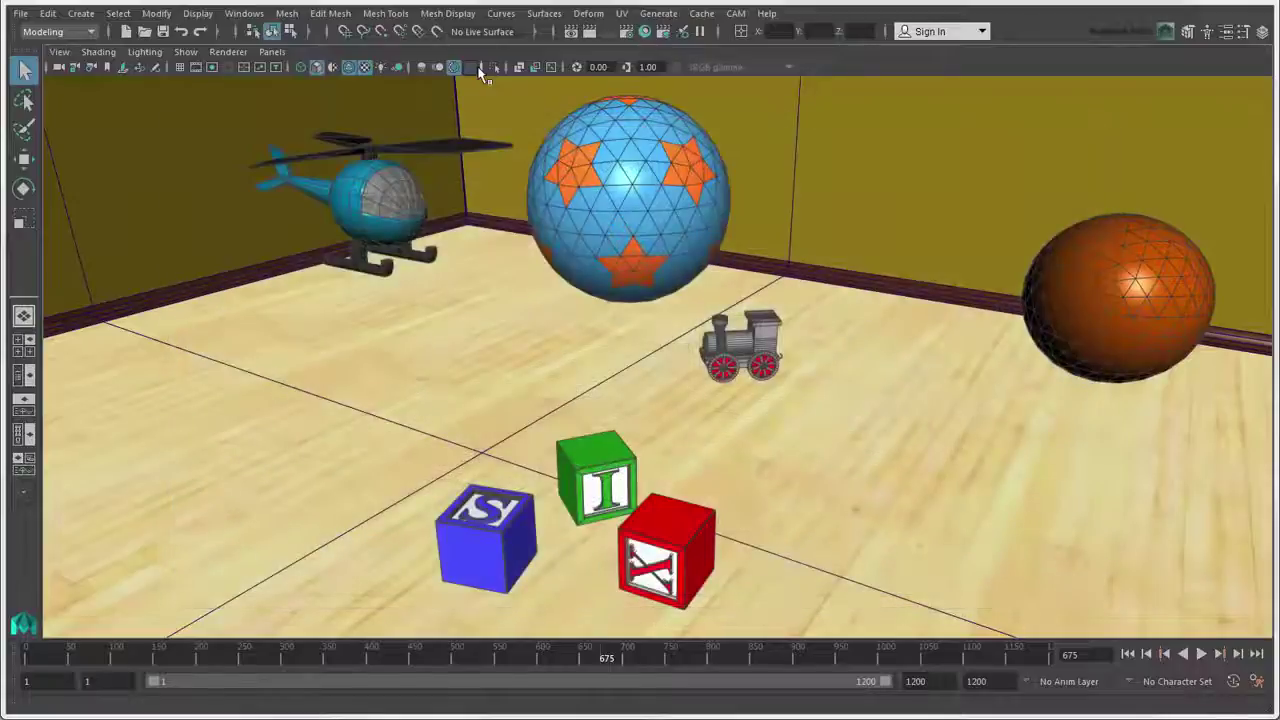
- Switch to the Four View layout and set its first panel to the orthographic top camera
left_click(25, 346)
left_click(278, 54)
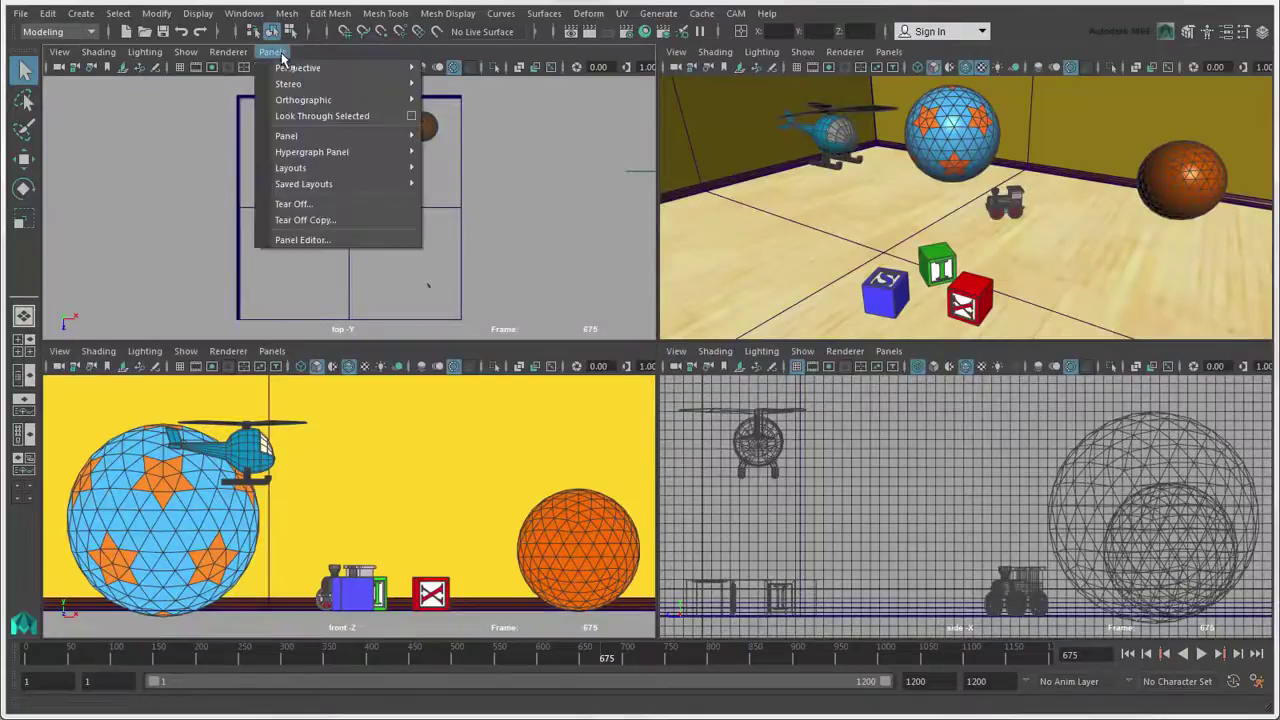
mouse_move(344, 100)
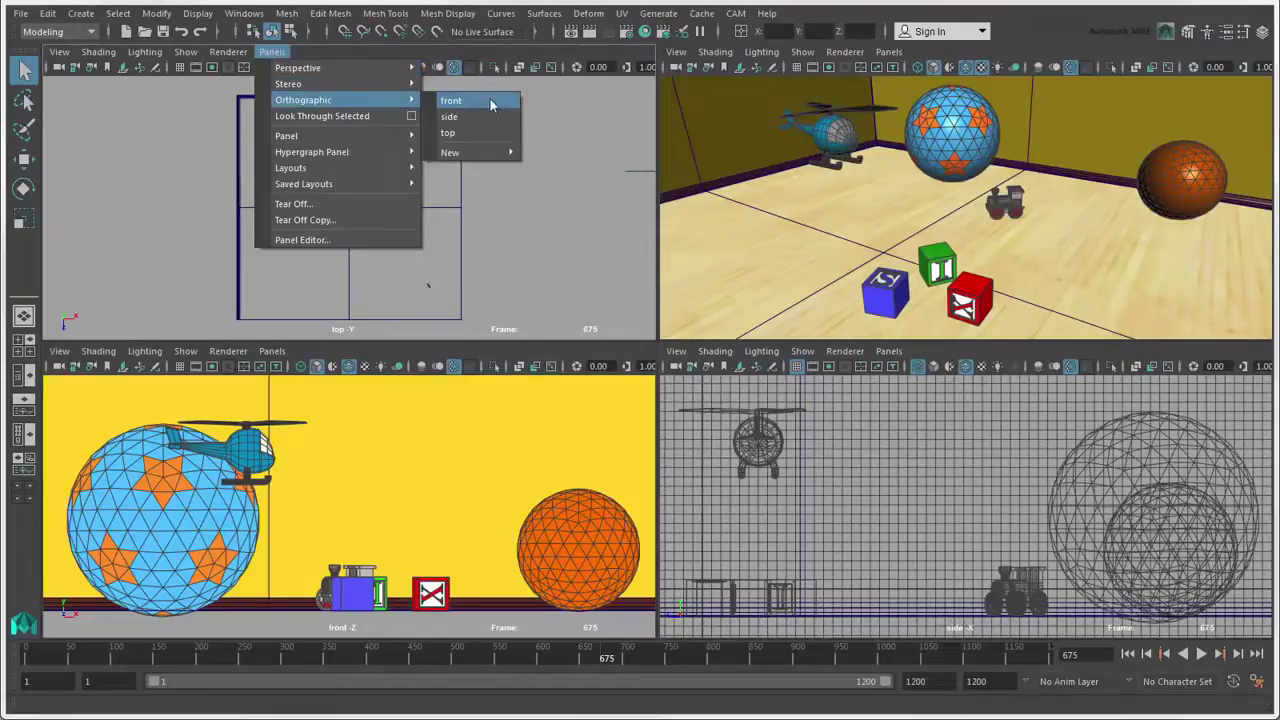
left_click(485, 132)
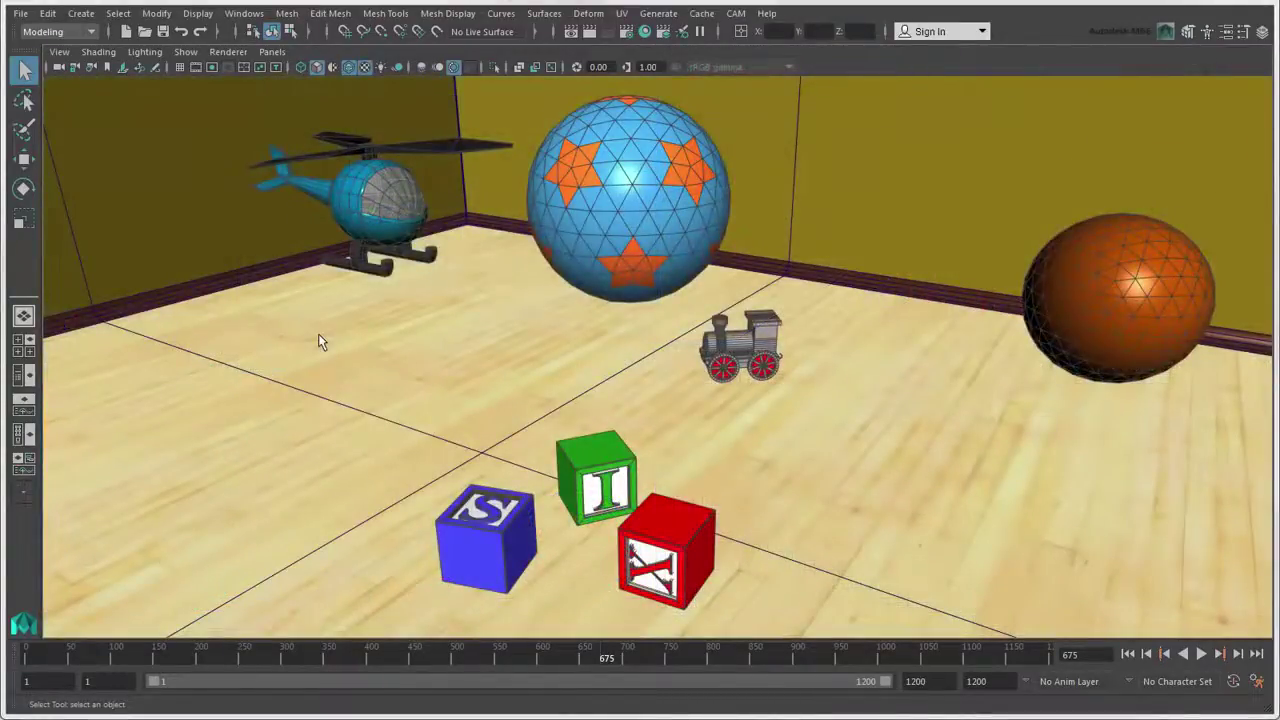
- Enable the display of cameras in the perspective viewport and frame the whole scene
left_click(186, 52)
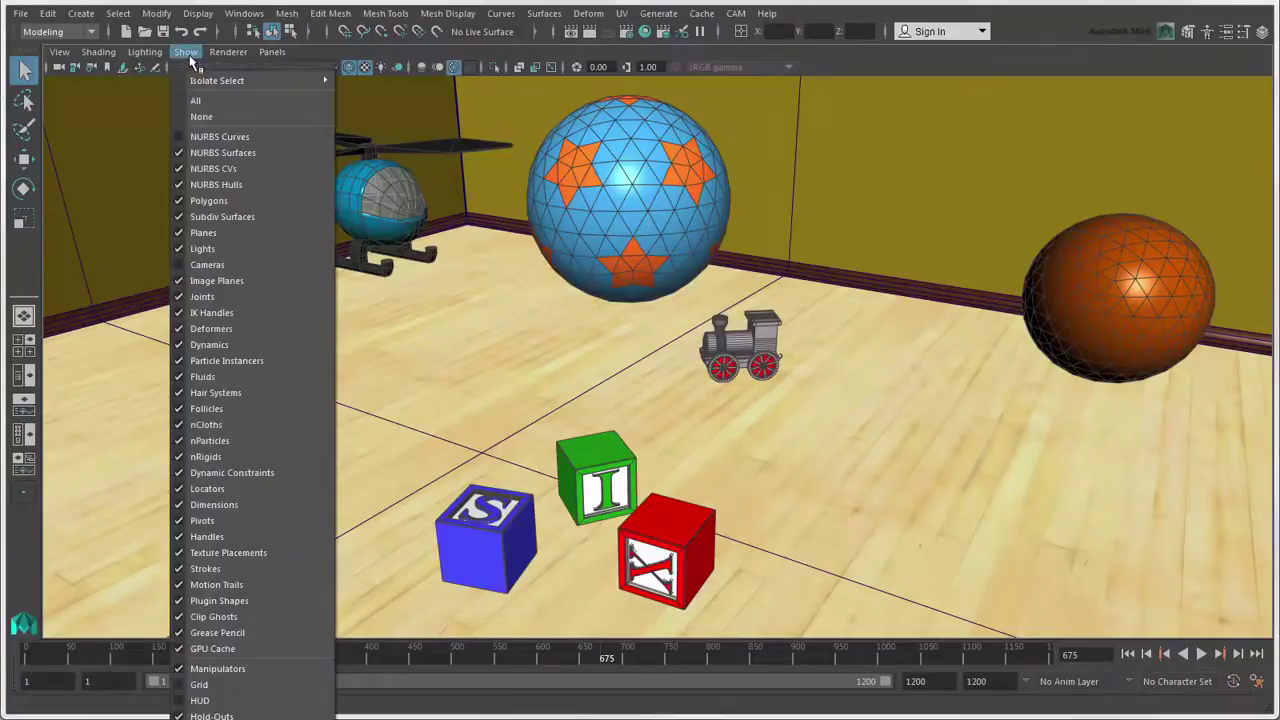
left_click(195, 265)
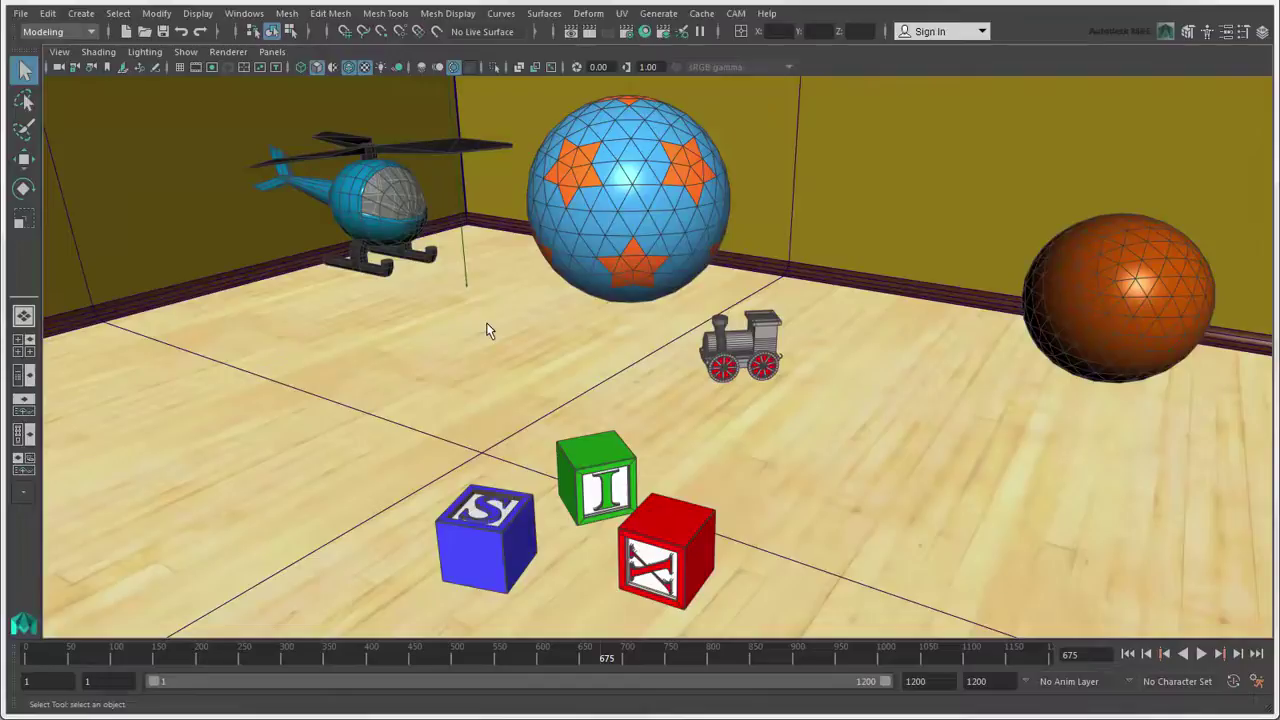
key("a")
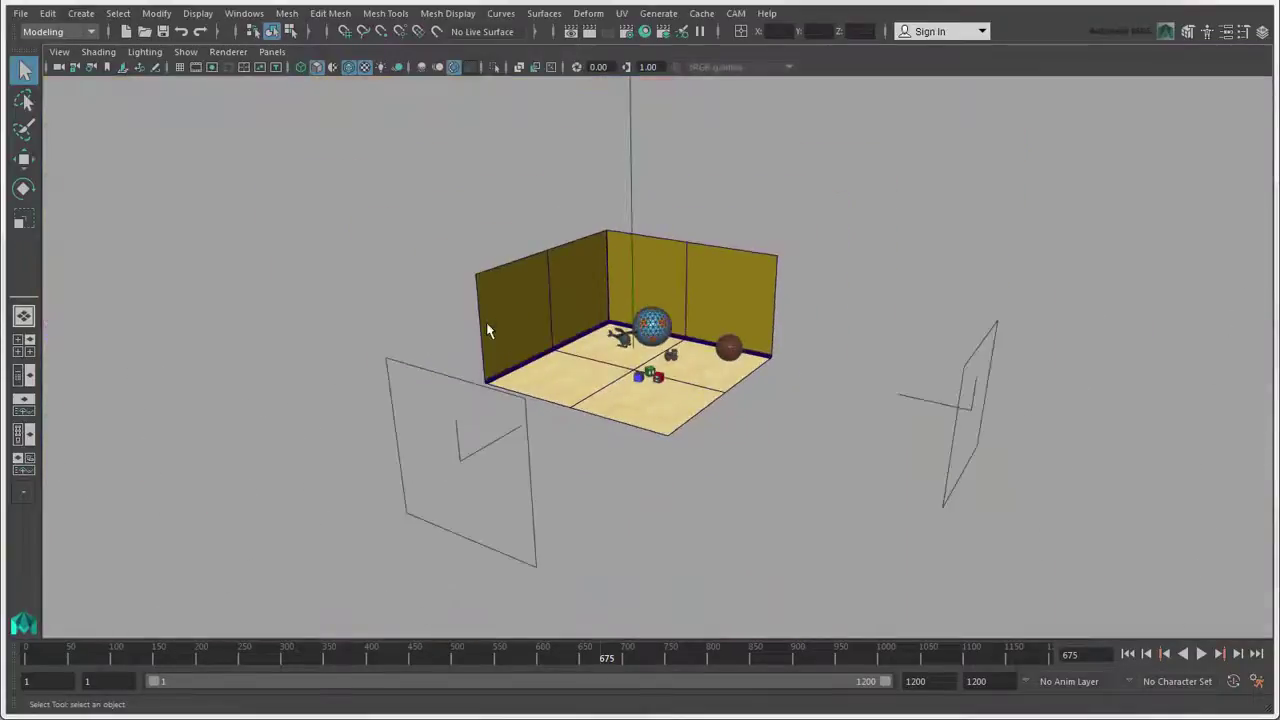
- Select each of the front, side and top cameras around the room in the perspective view
left_click(432, 372)
left_click(973, 392)
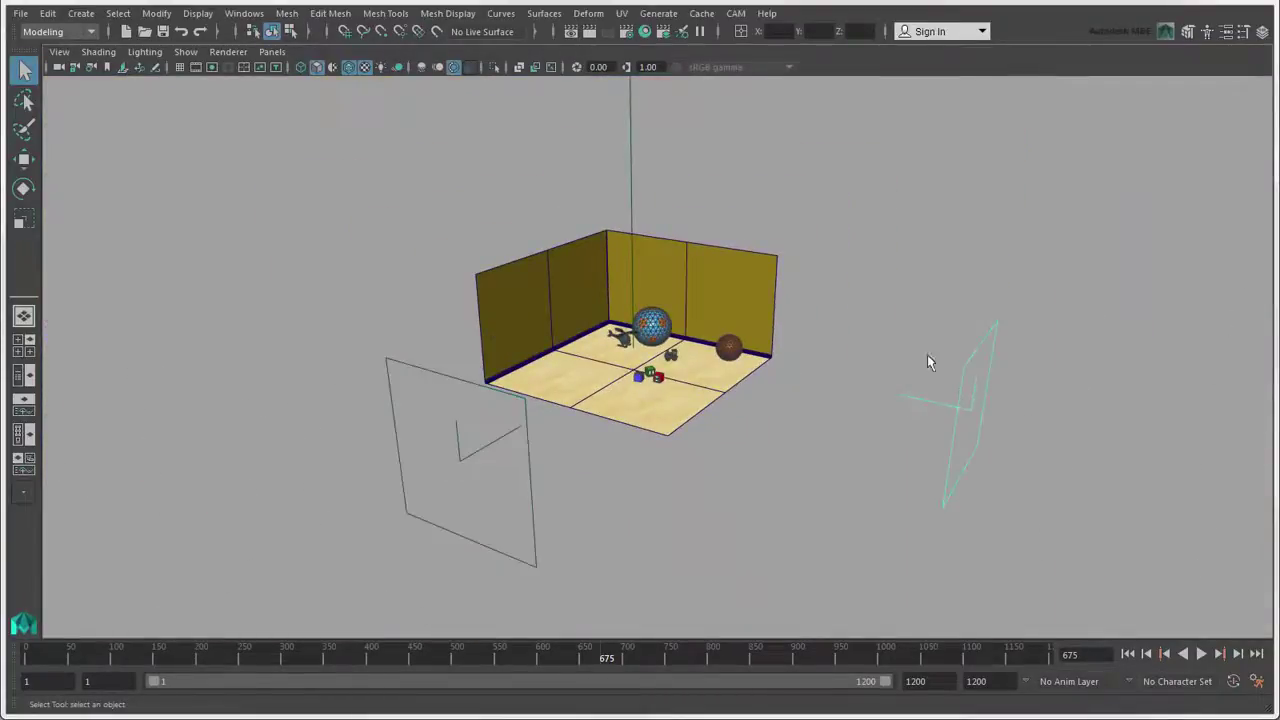
left_click(631, 191)
scroll(733, 199, "down", 2)
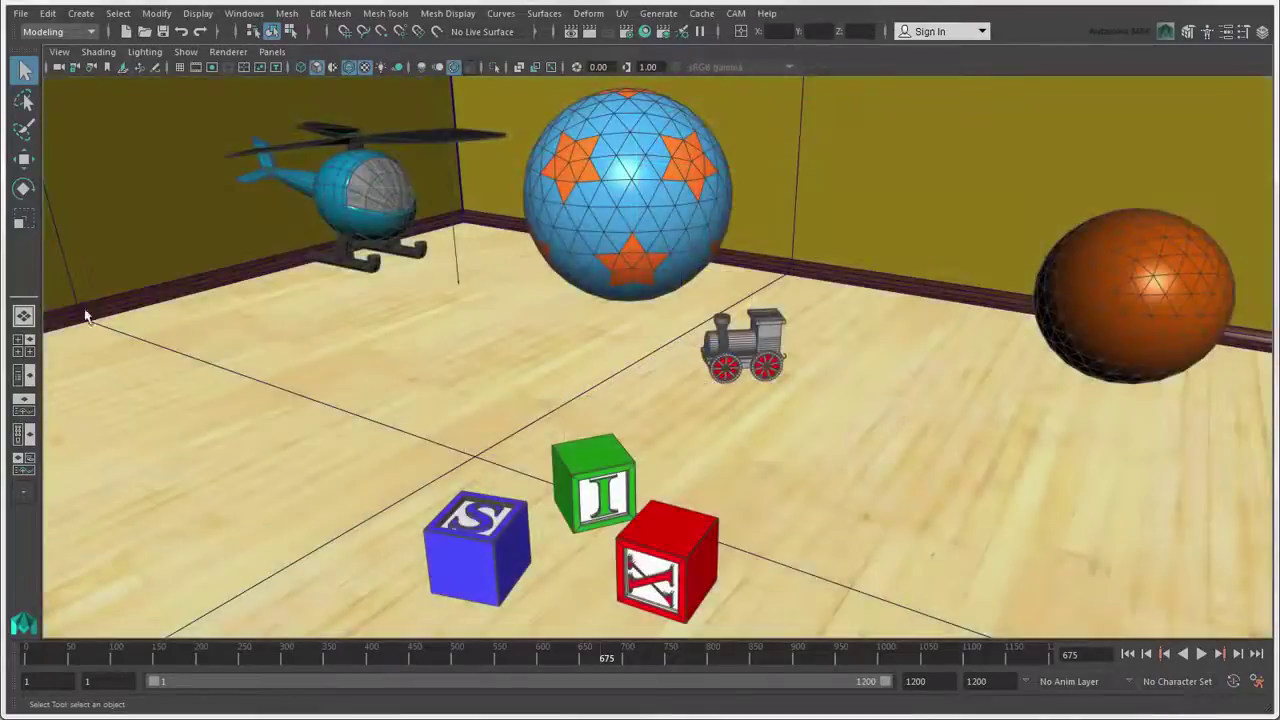
- Open the camera attributes of the persp camera from the Persp/Outliner layout
left_click(24, 374)
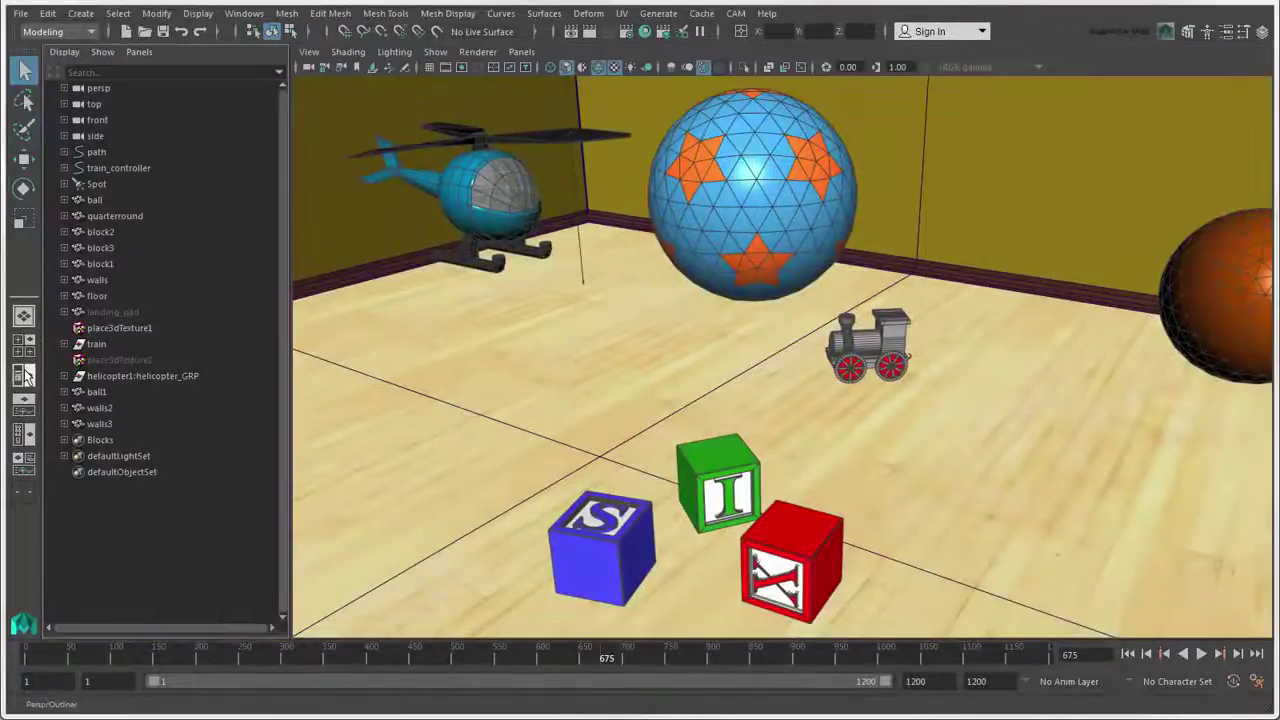
left_click(100, 90)
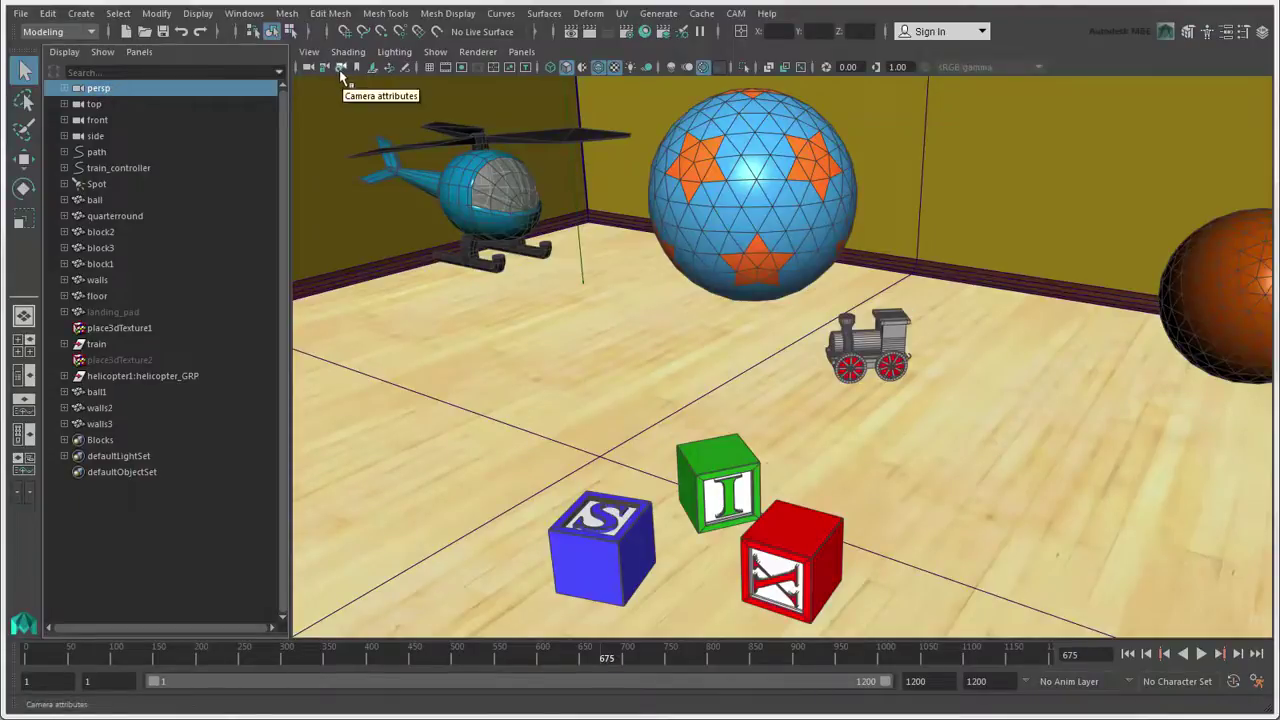
left_click(341, 68)
- Examine the attributes of the top, front and side cameras one after another
left_click(91, 106)
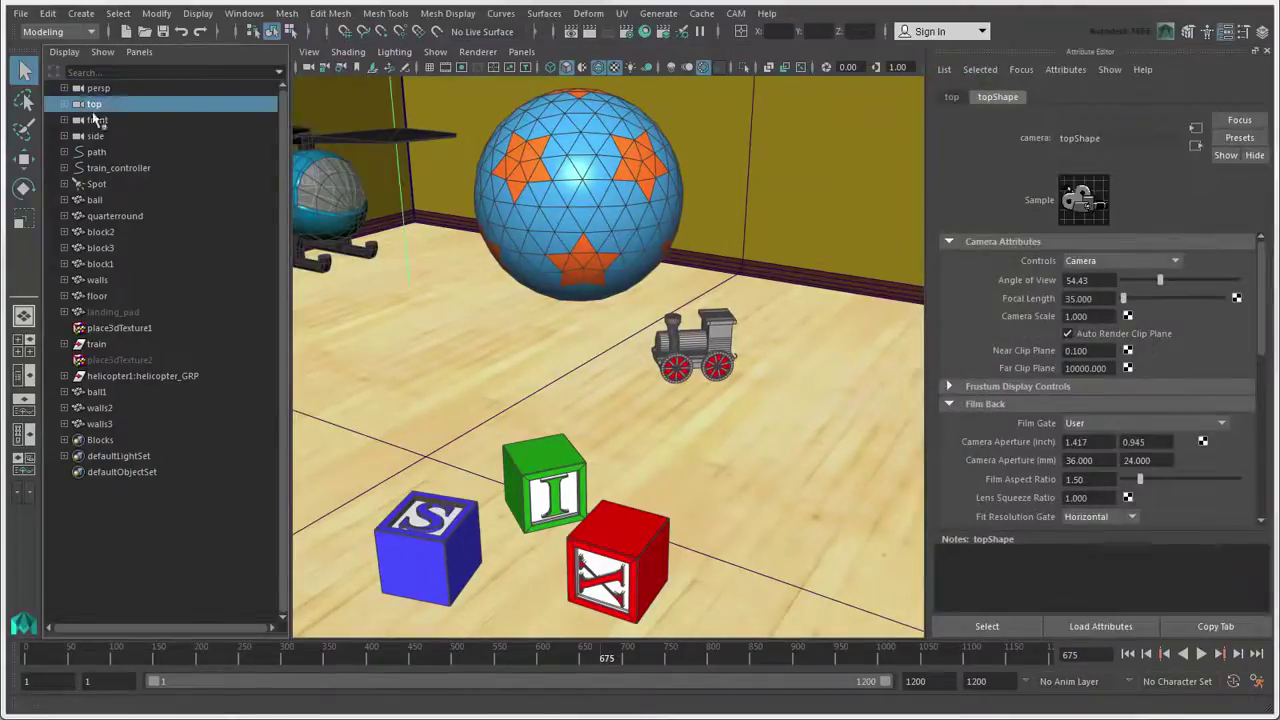
left_click(95, 122)
left_click(98, 136)
- Select the persp camera and reduce its Angle of View
left_click(100, 89)
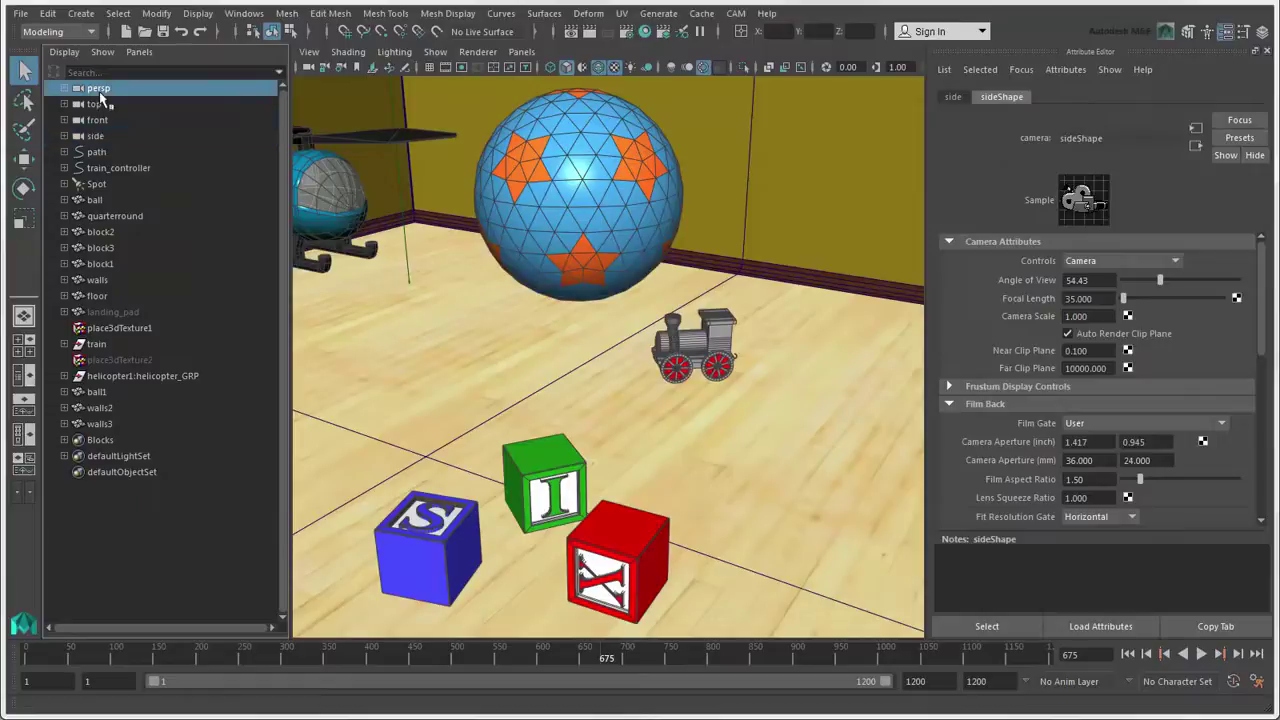
left_click_drag(1161, 286, 1125, 299)
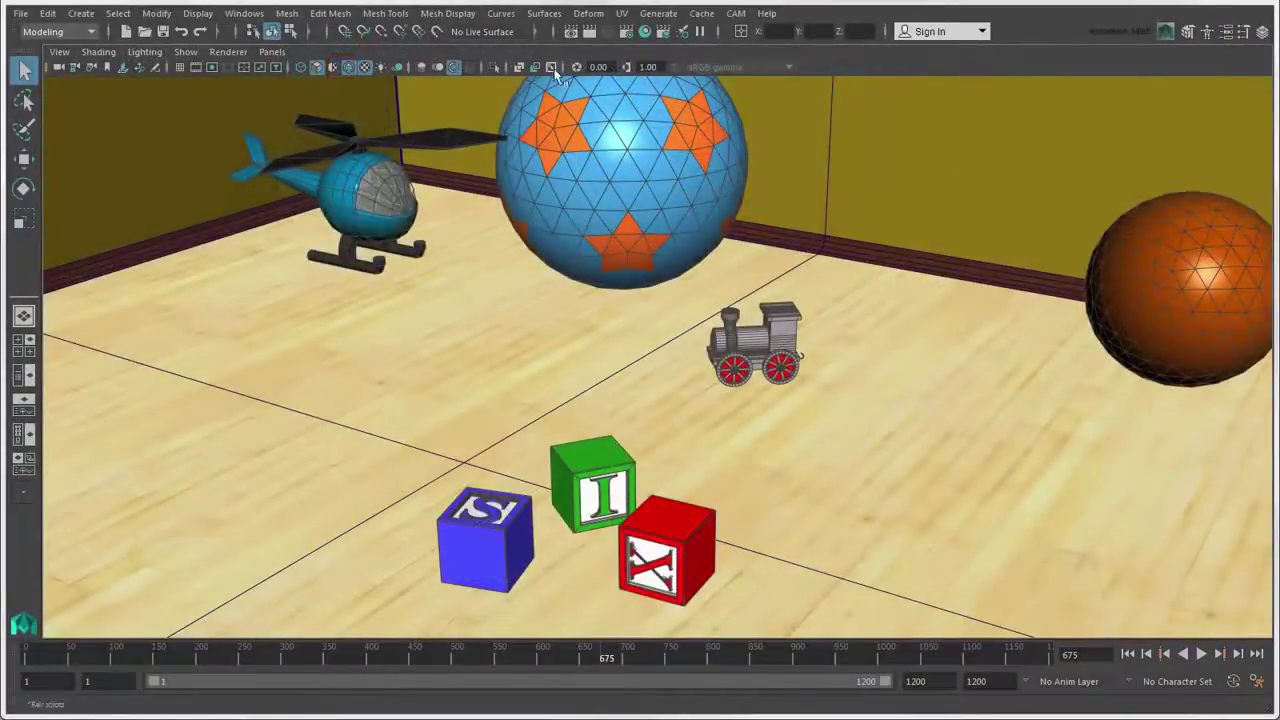
- Render the current frame, close the Render View, and preview the animation as a playblast
left_click(589, 33)
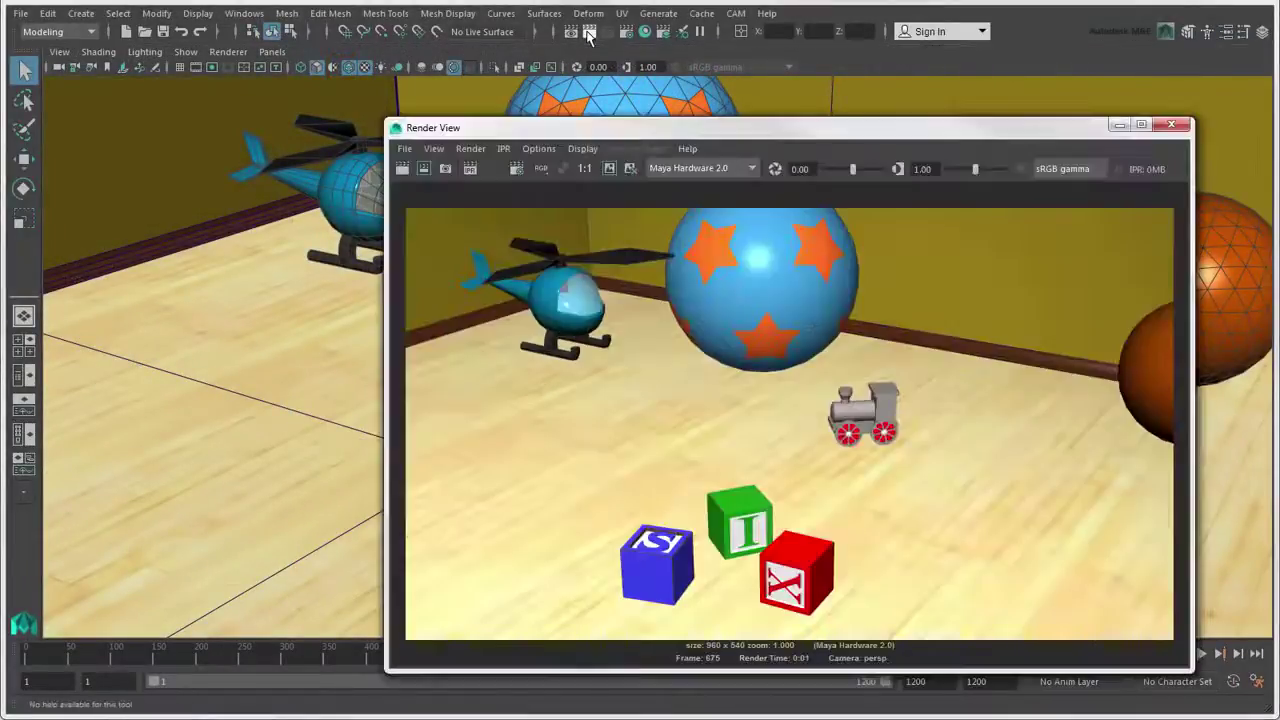
left_click(1176, 124)
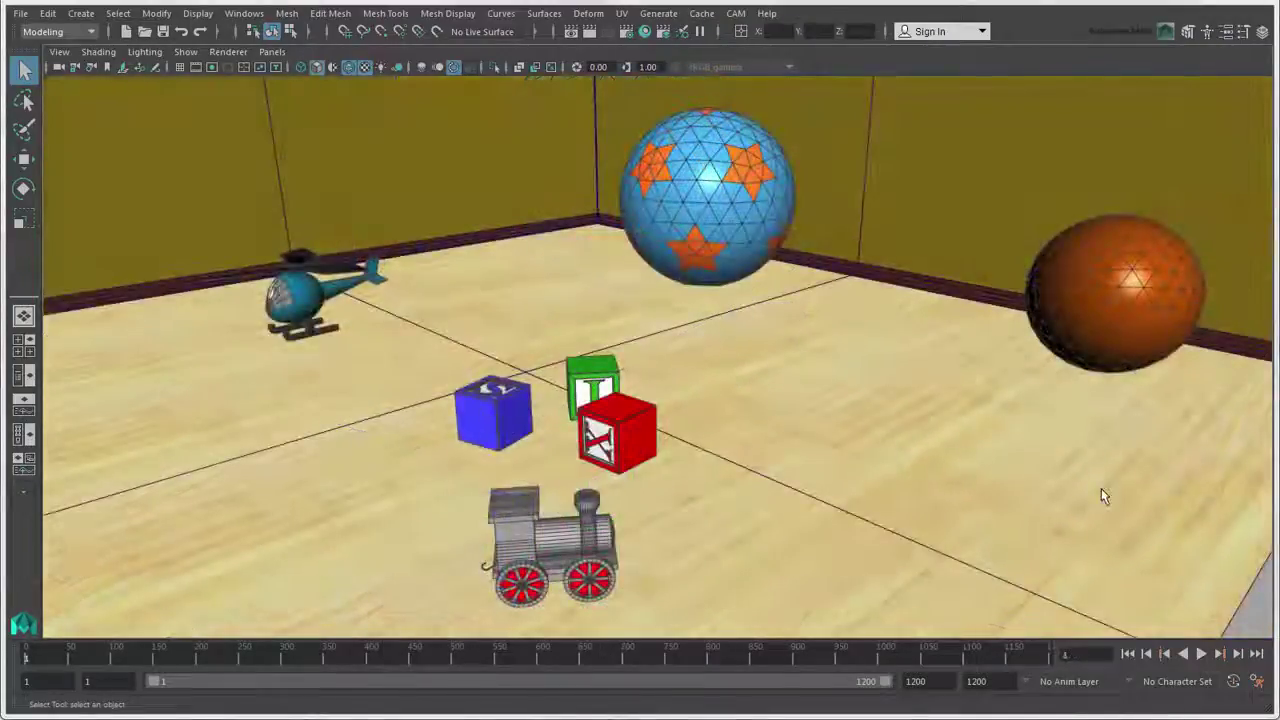
right_click(1131, 655)
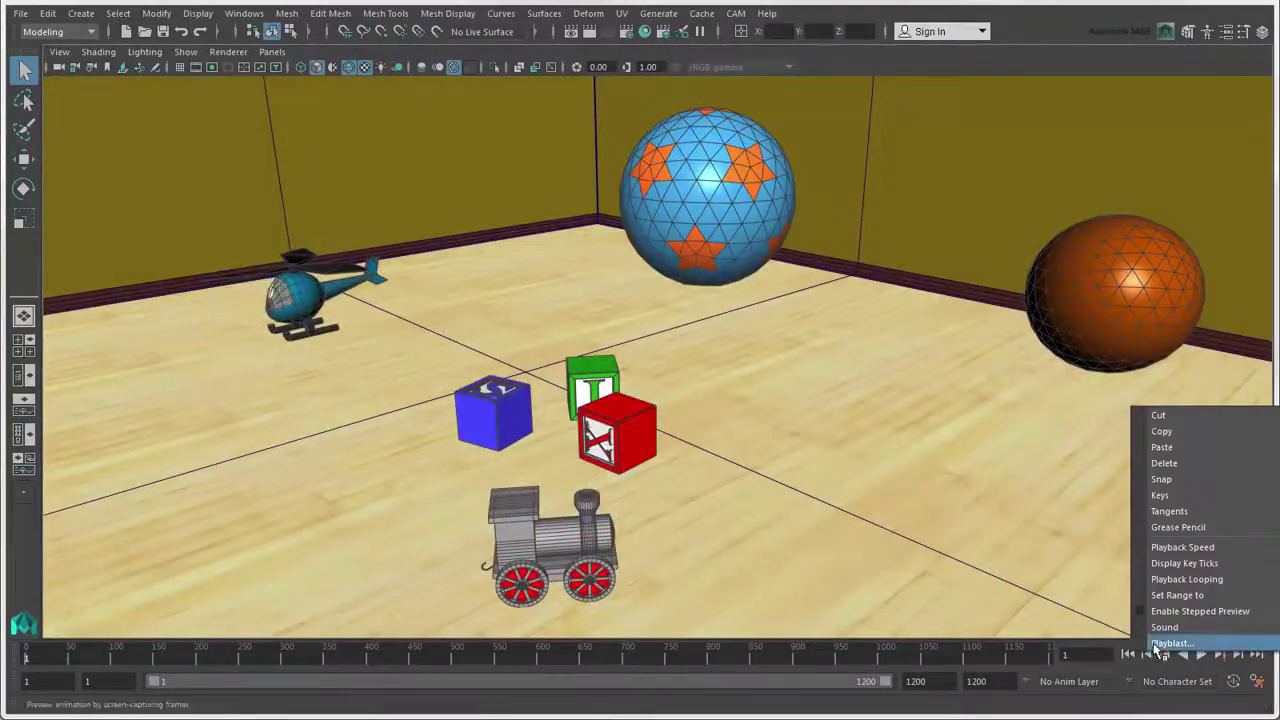
left_click(1168, 643)
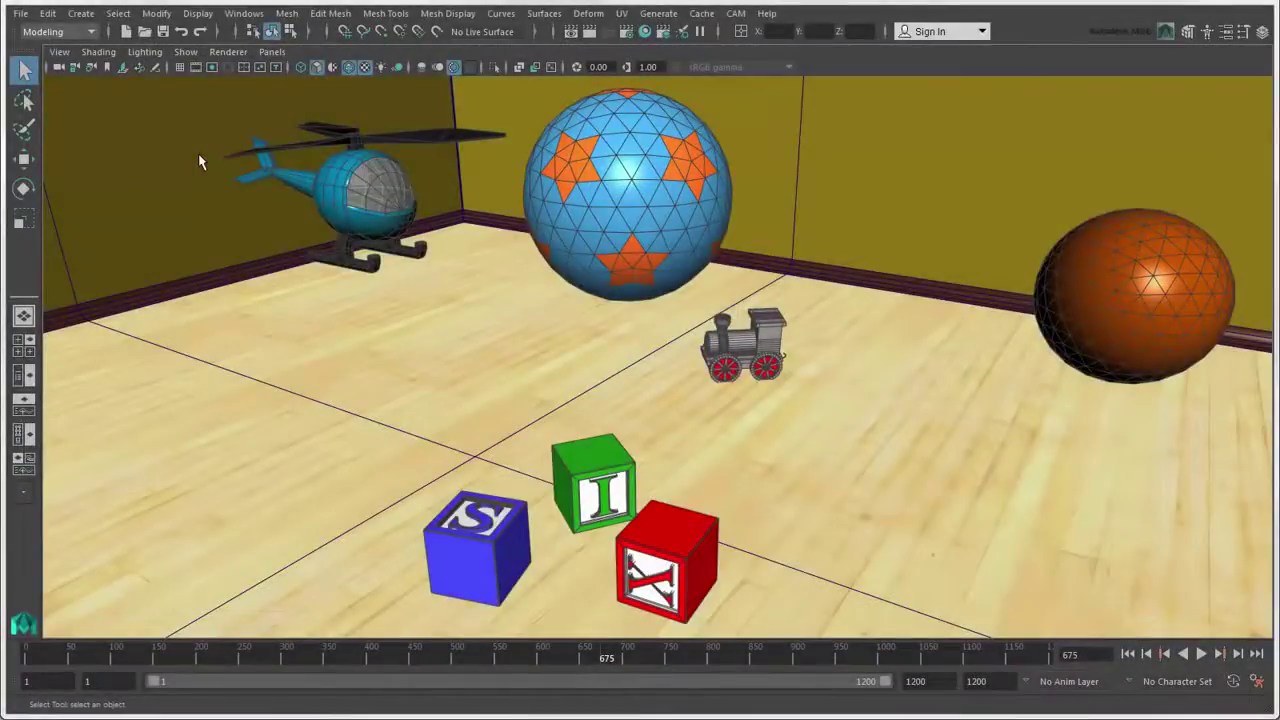
left_click(81, 13)
mouse_move(150, 120)
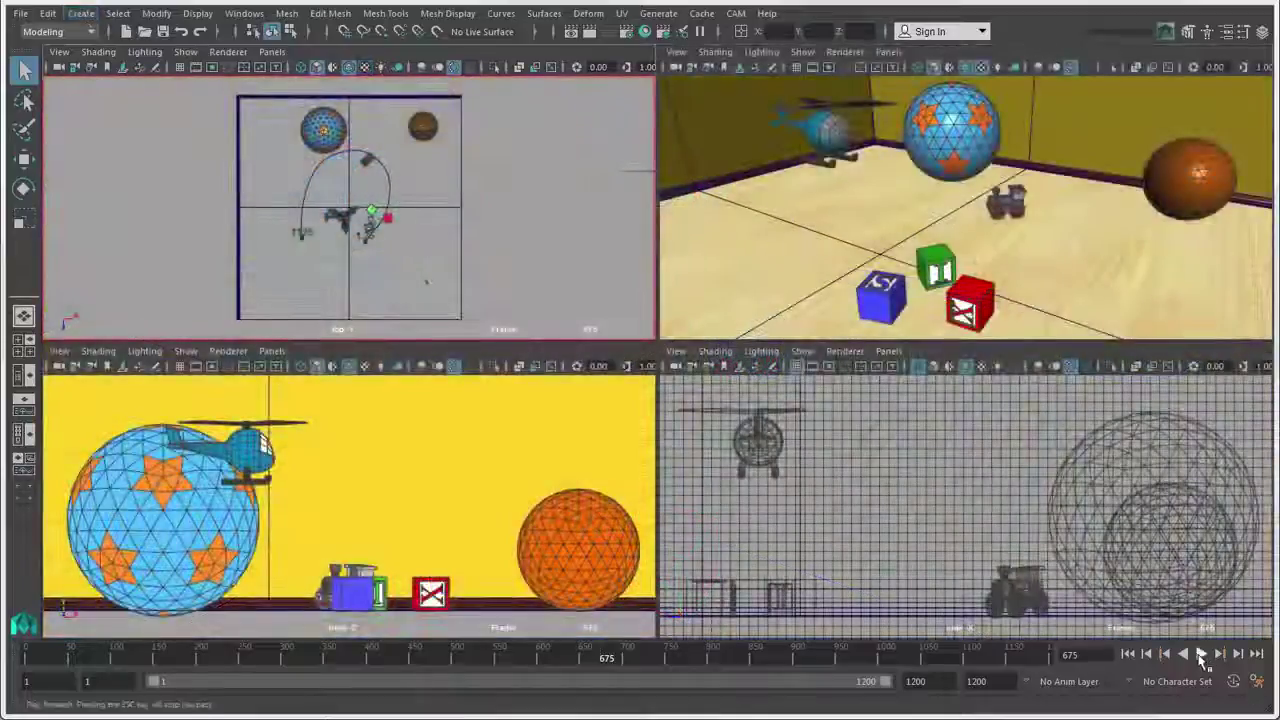
- Play the animation forwards in the Four View layout
left_click(1201, 655)
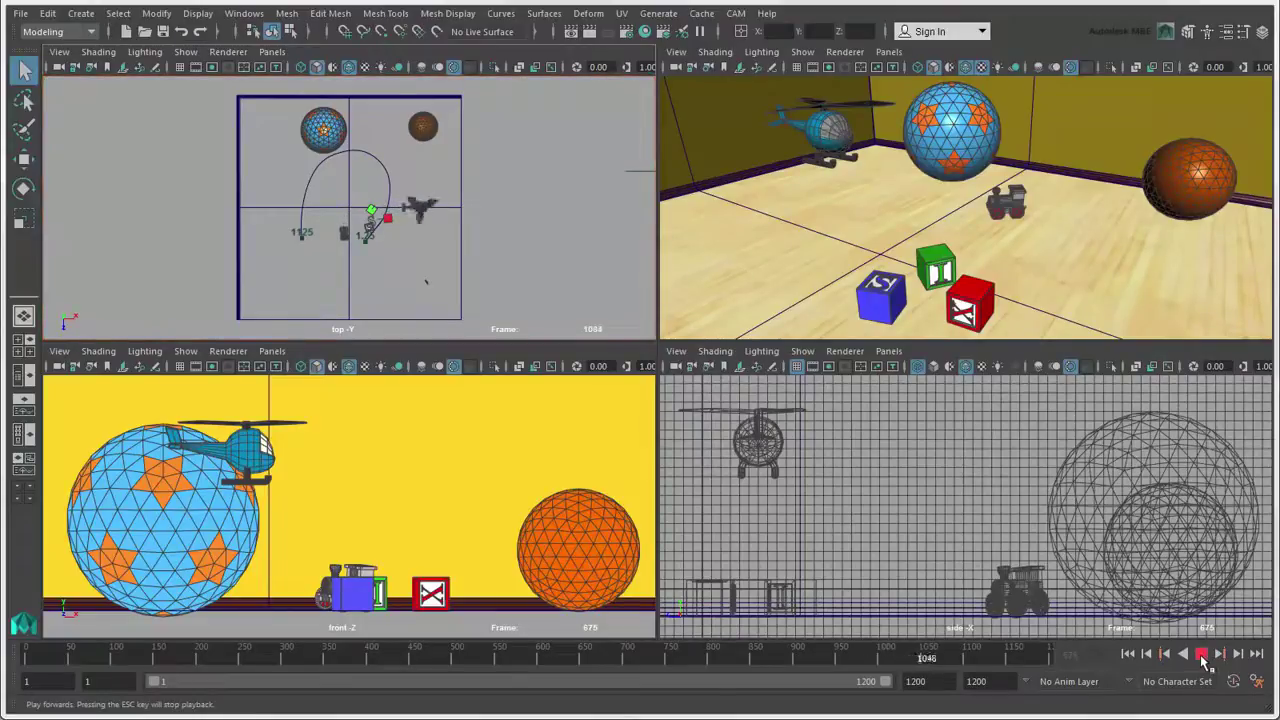
- Stop the playback, set the time slider's playback Update view to All, and play the animation across all four views
left_click(1201, 655)
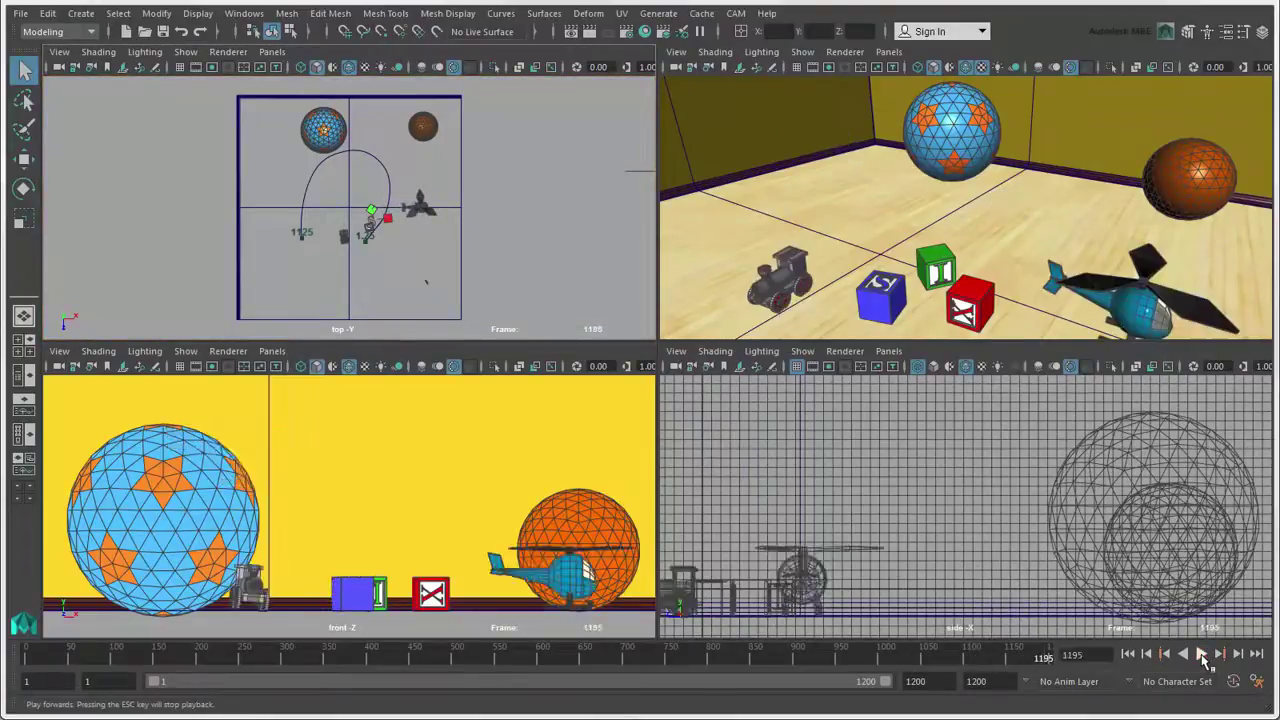
left_click(1258, 683)
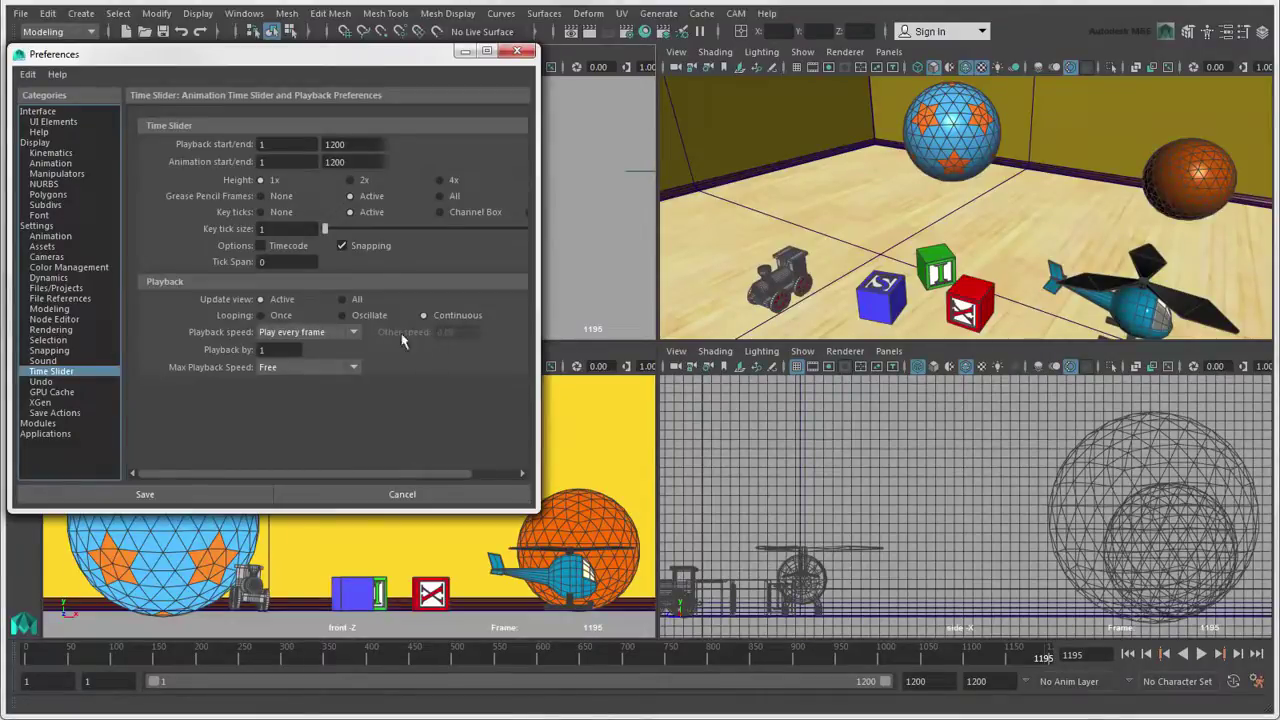
left_click(343, 299)
left_click(517, 51)
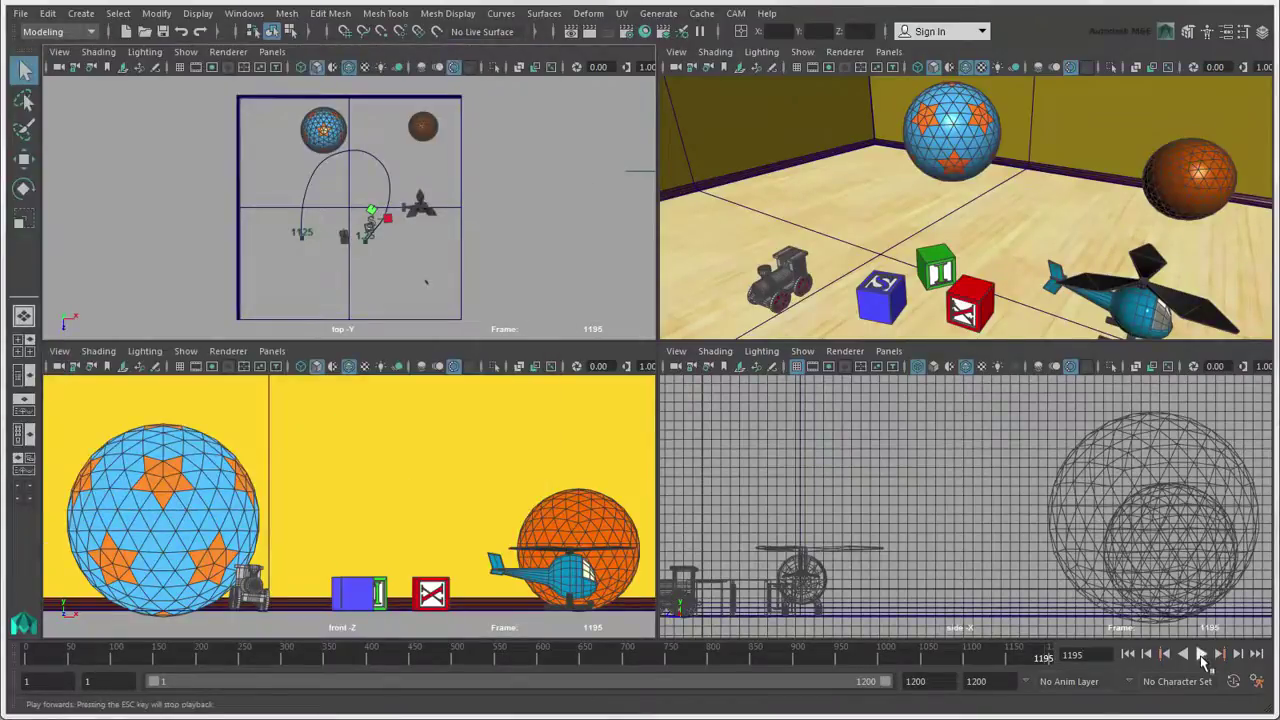
left_click(1203, 658)
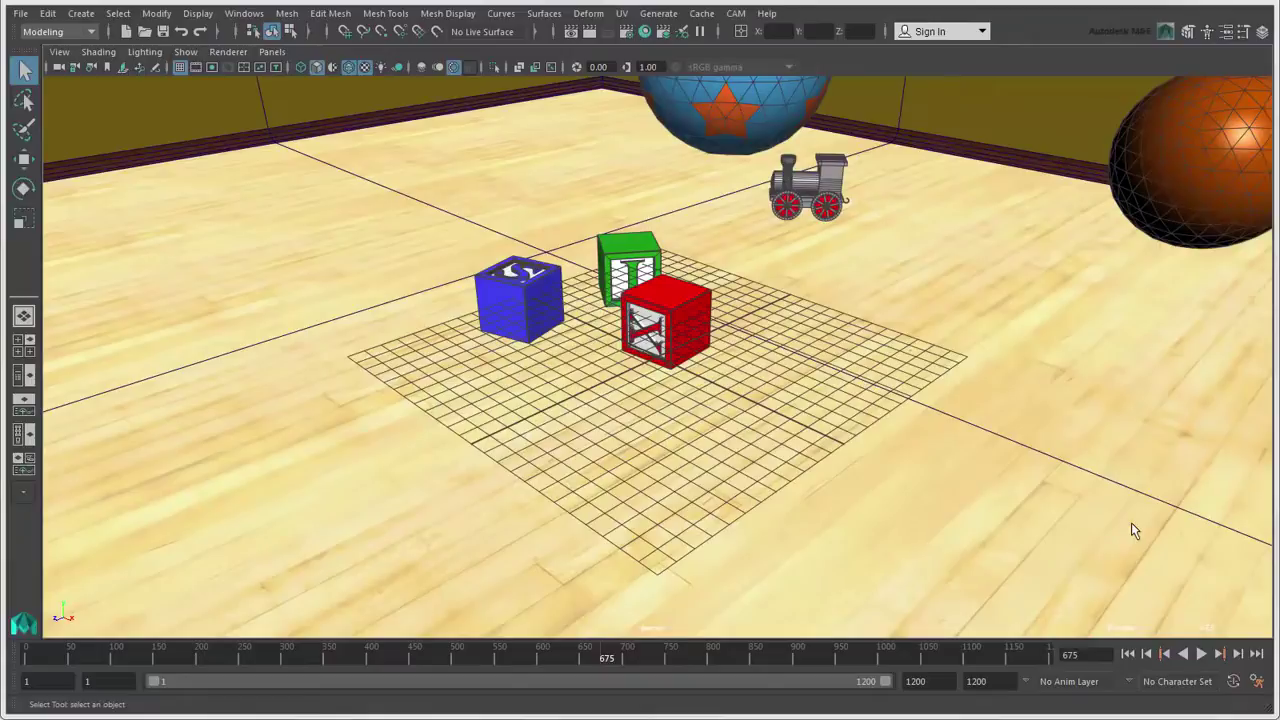
- Open the general Display preferences and switch the View axis off and back on
left_click(1256, 679)
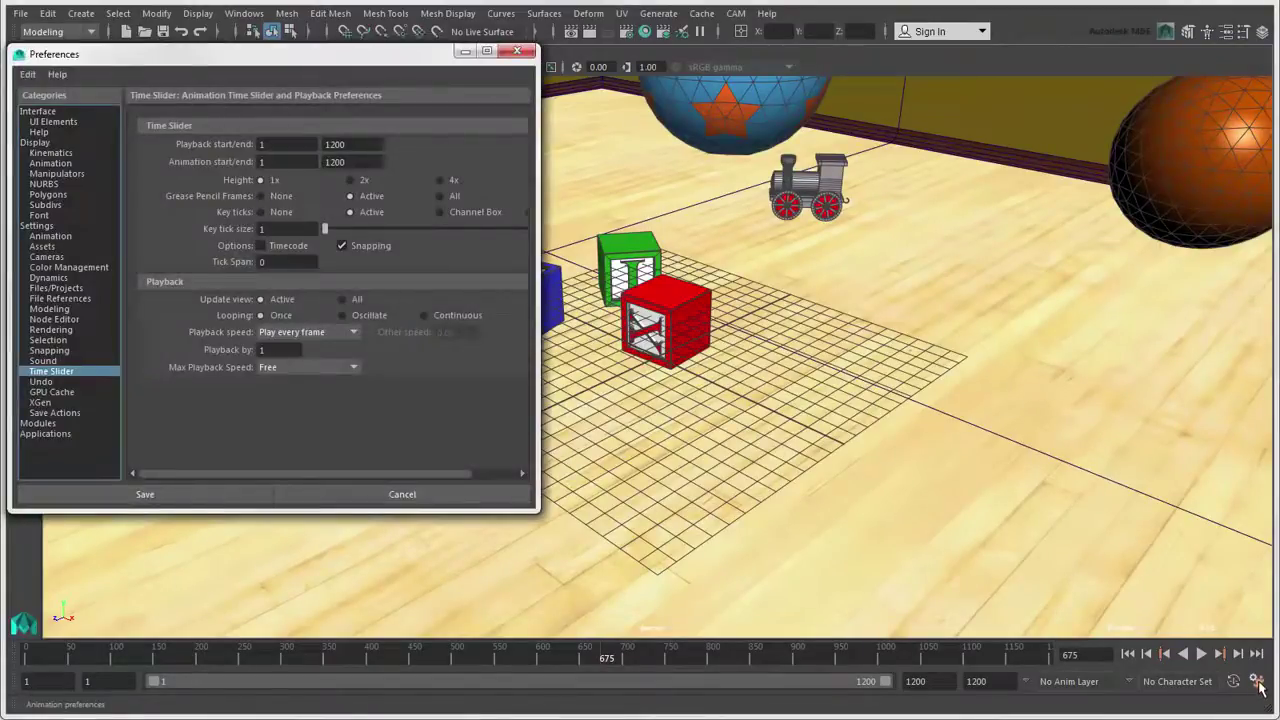
left_click(34, 143)
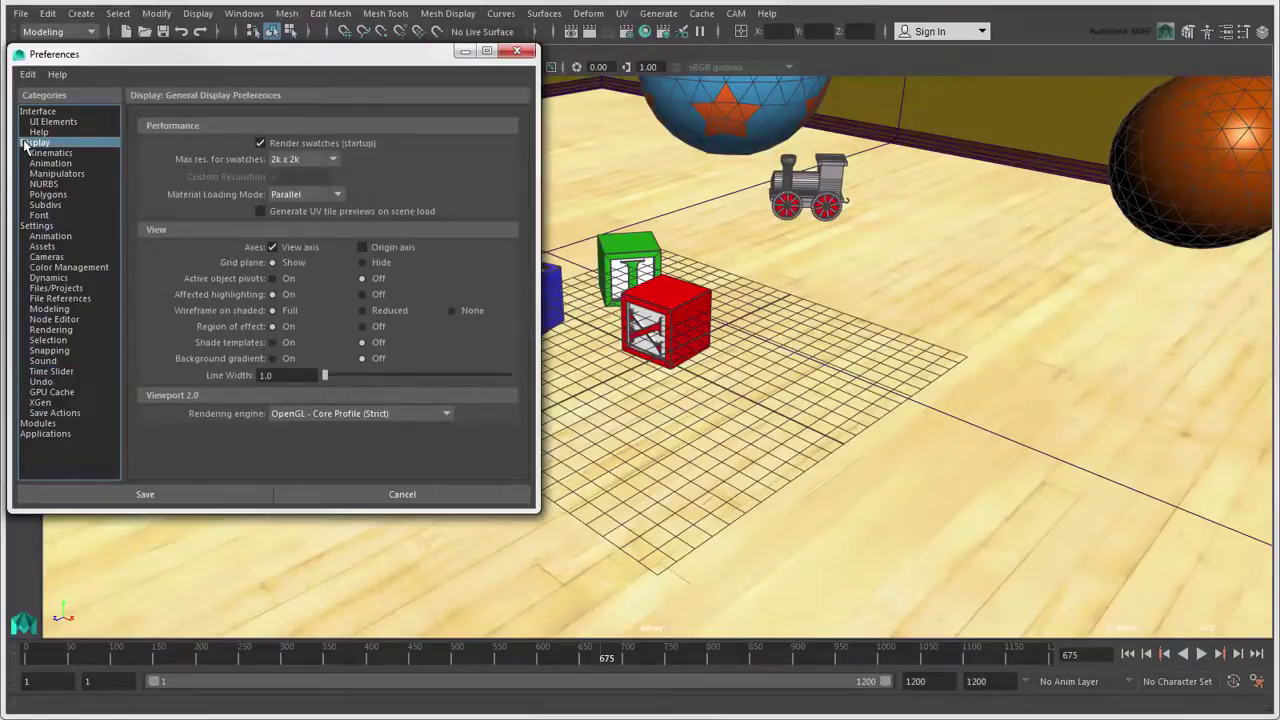
left_click(272, 247)
left_click(272, 247)
- Turn the Origin axis on and off again, and hide and reshow the grid plane
left_click(362, 247)
scroll(638, 404, "up", 5)
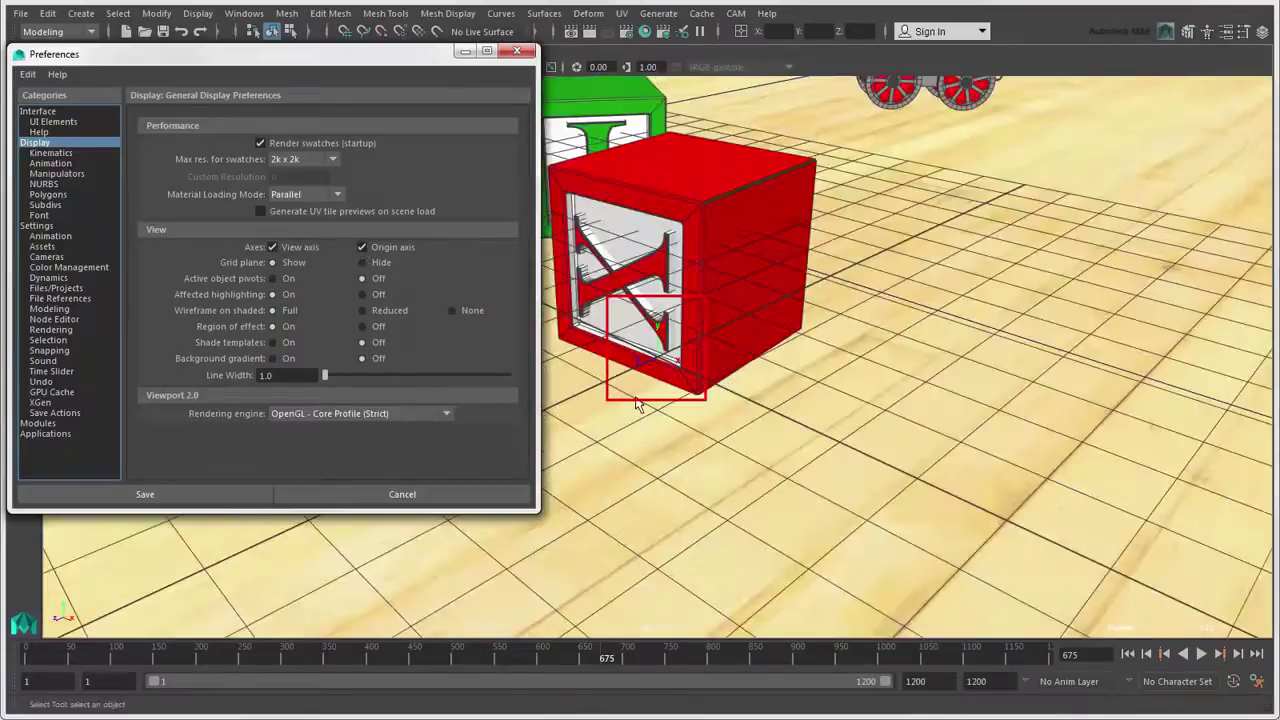
scroll(638, 404, "down", 5)
left_click(362, 247)
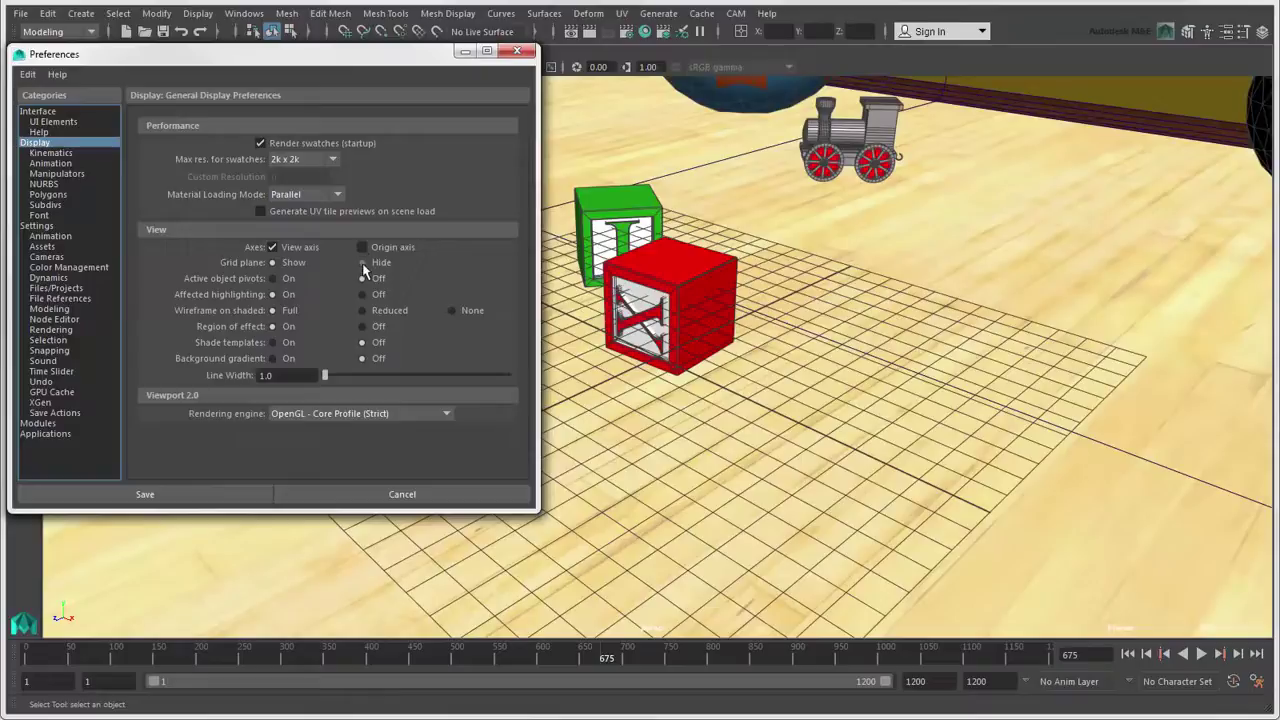
left_click(362, 262)
left_click(271, 264)
- Turn the Background gradient on and off again, and save the preferences
scroll(614, 313, "down", 8)
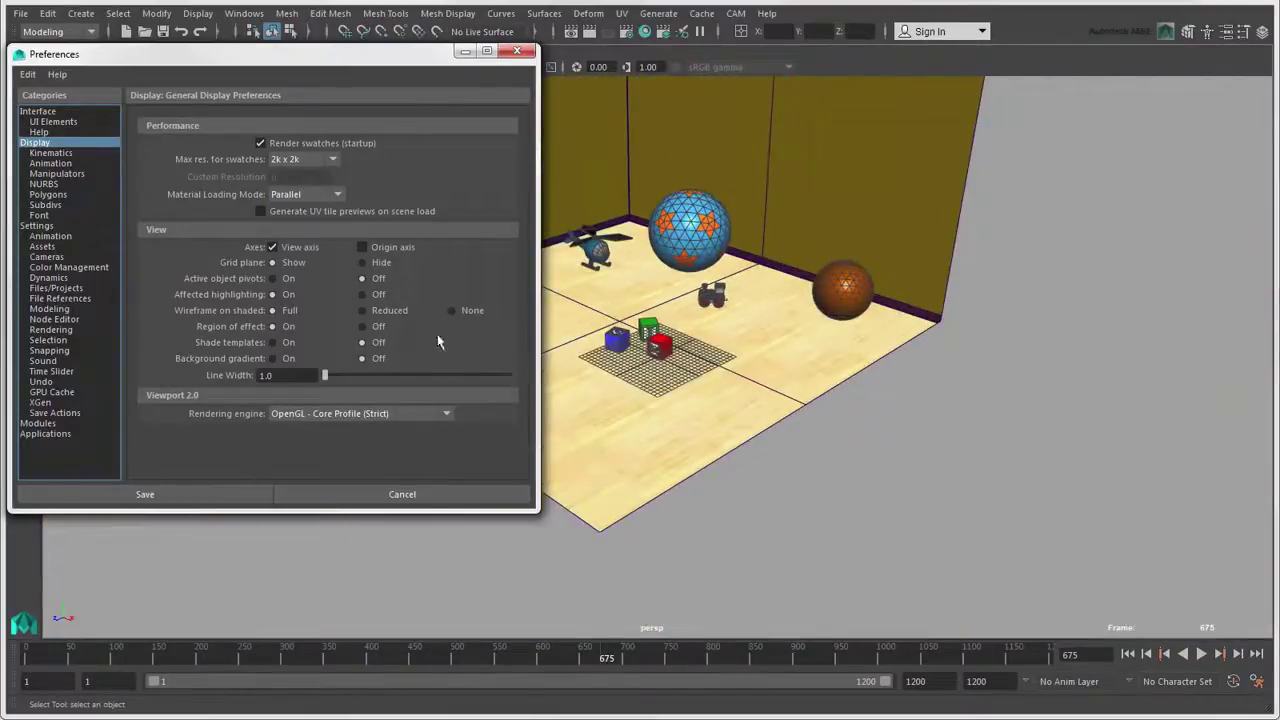
left_click(272, 358)
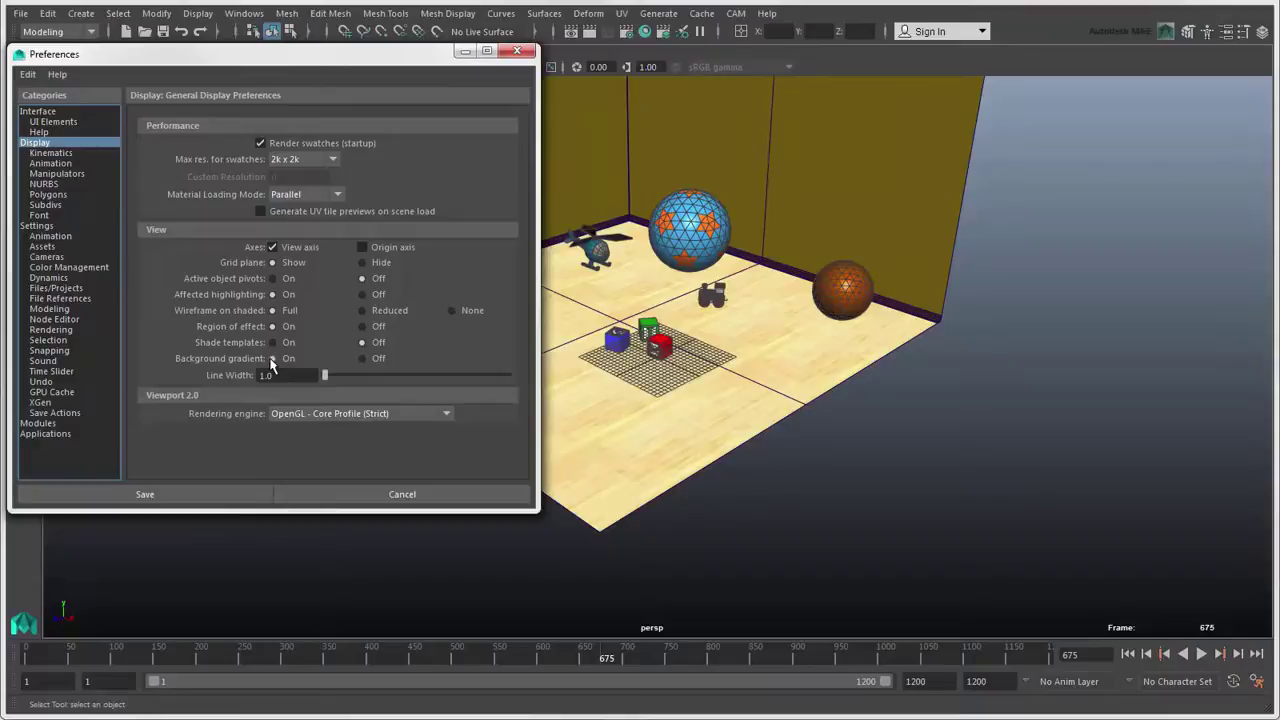
left_click(362, 359)
left_click(251, 500)
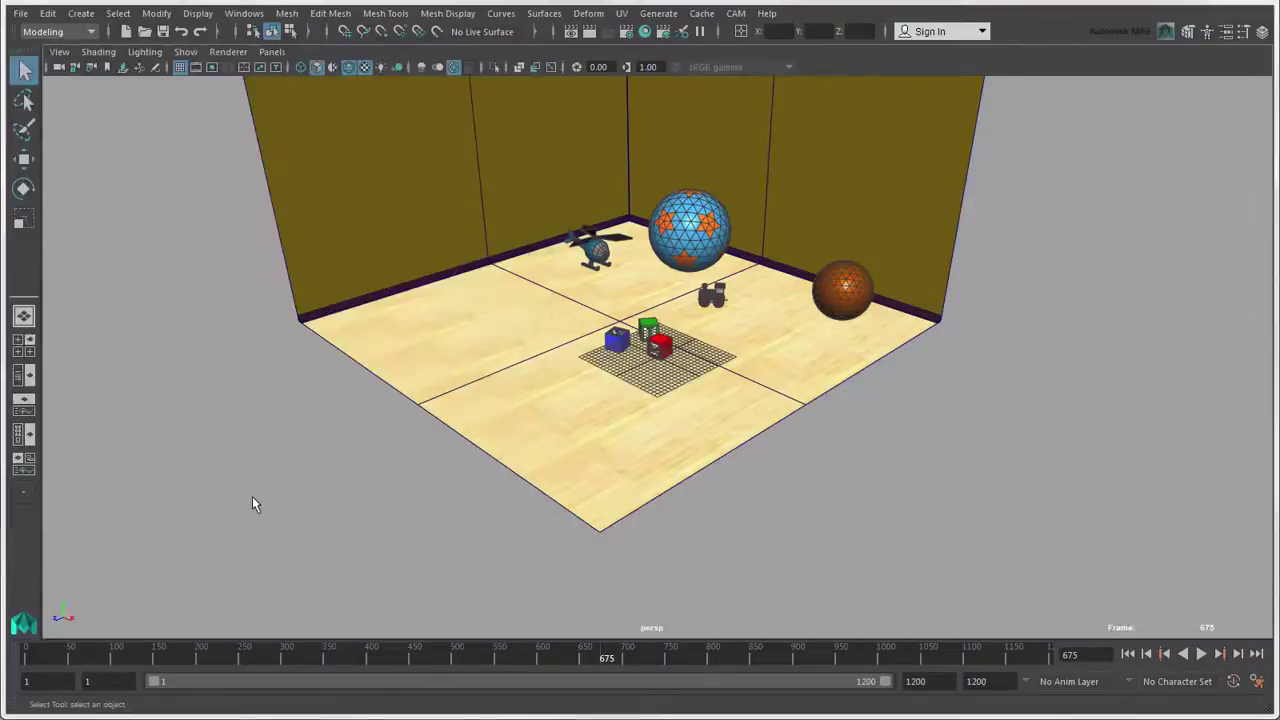
- Cycle the perspective viewport's background through its preset colors until it is light grey again
key("alt+b")
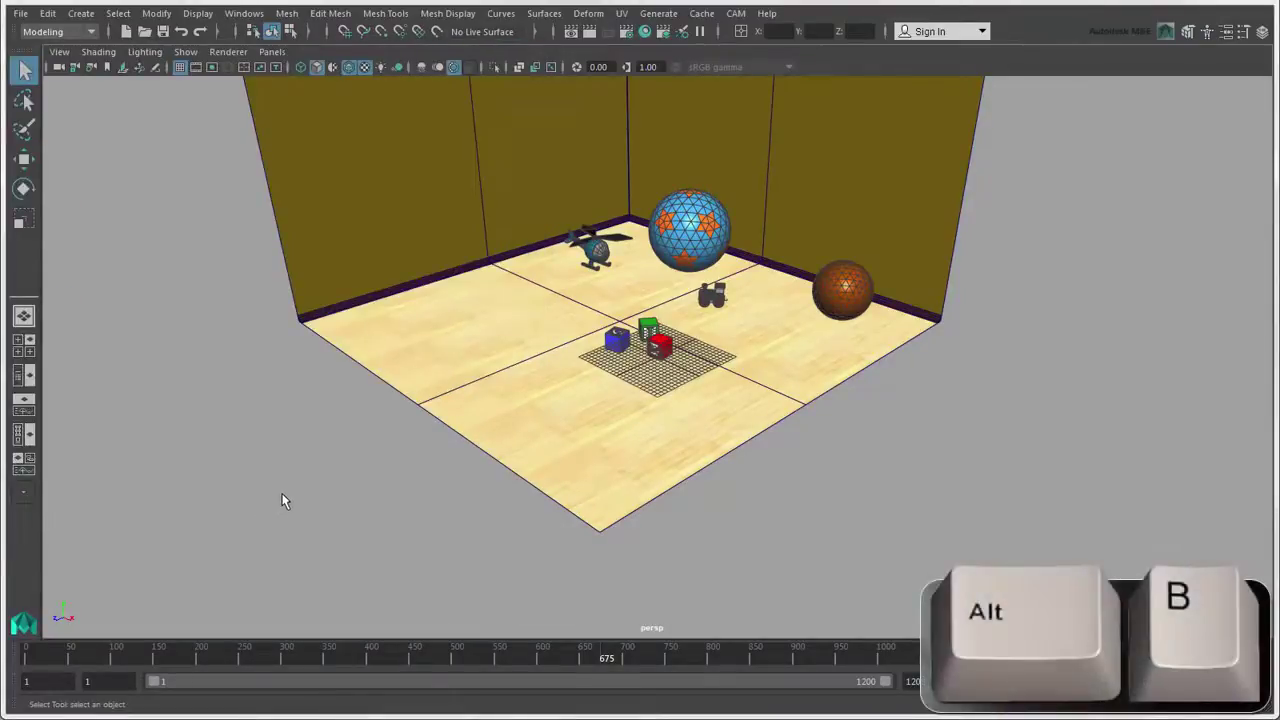
key("alt+b")
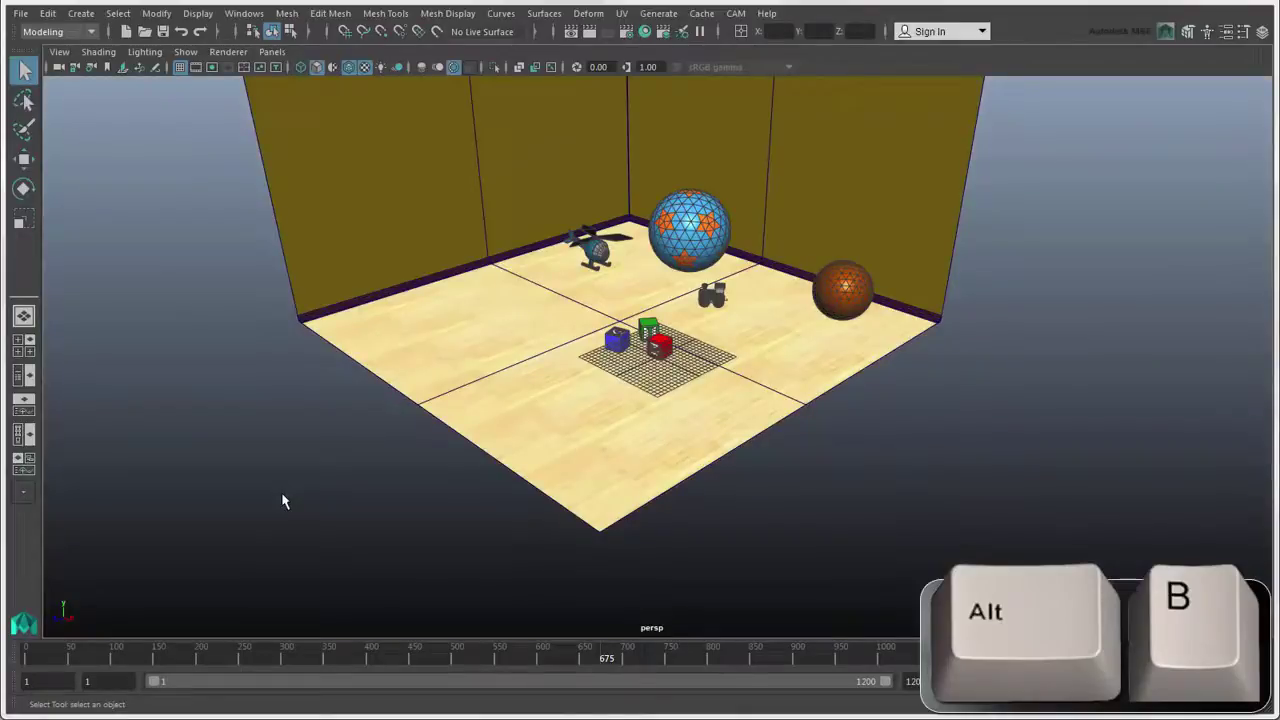
key("alt+b")
key("alt+b")
key("alt+b")
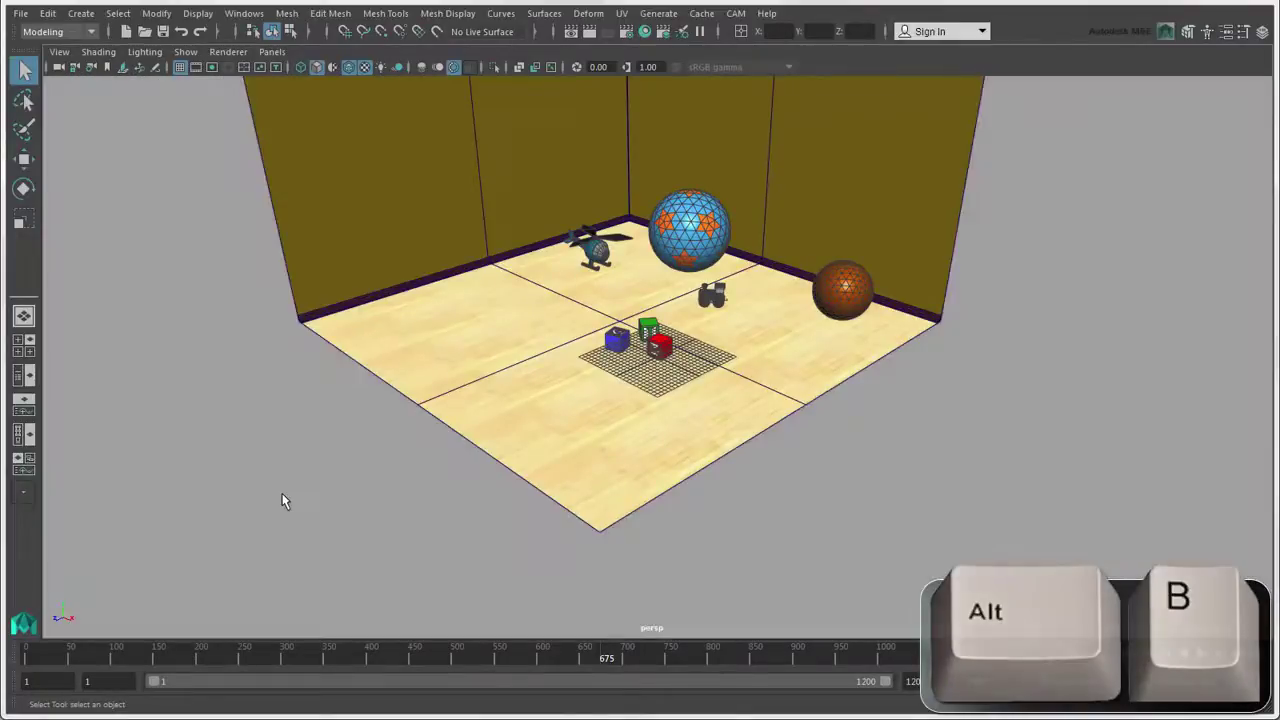
- In the Color Settings, change the 3D Views background to pale teal with saturation 0.154 and value 0.797
left_click(244, 14)
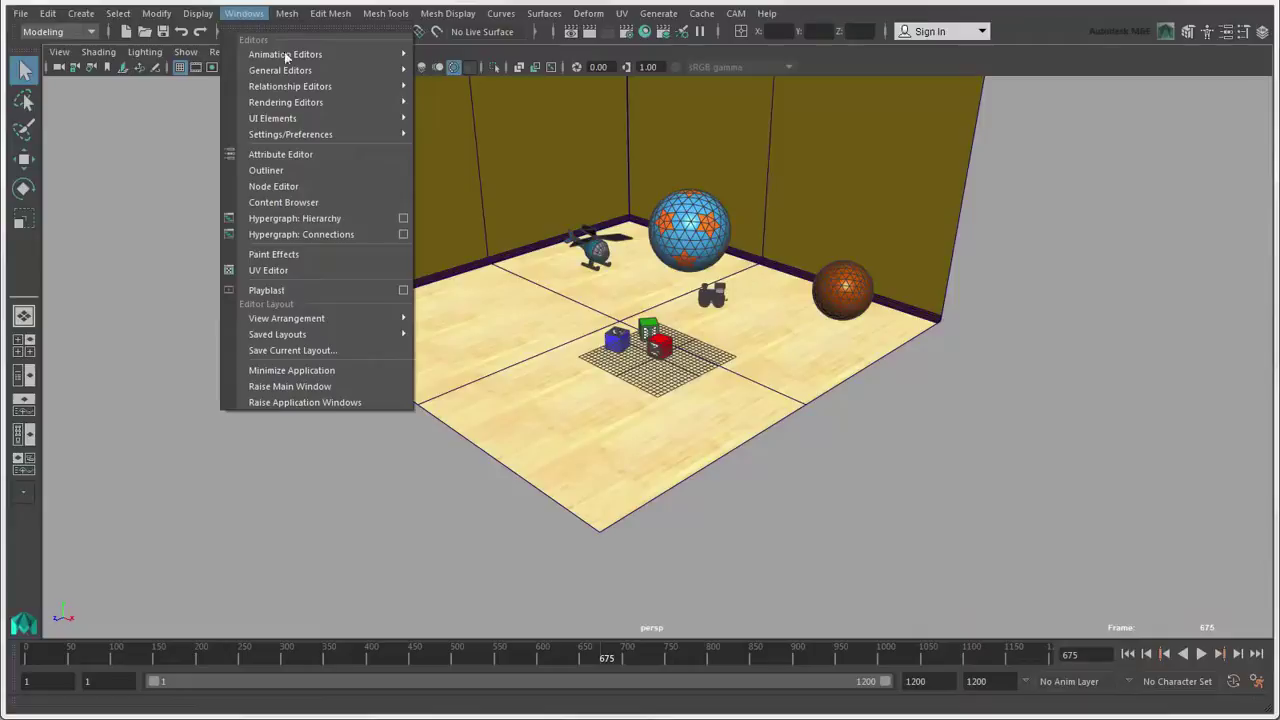
mouse_move(350, 136)
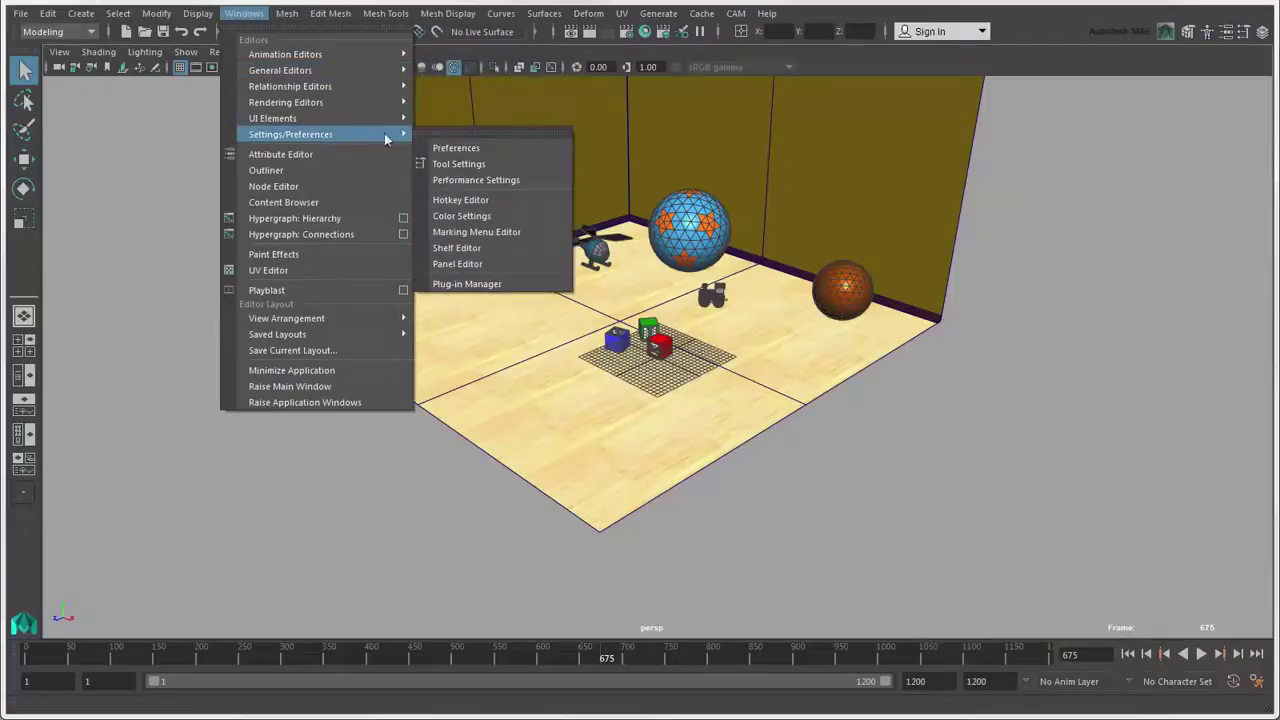
left_click(519, 216)
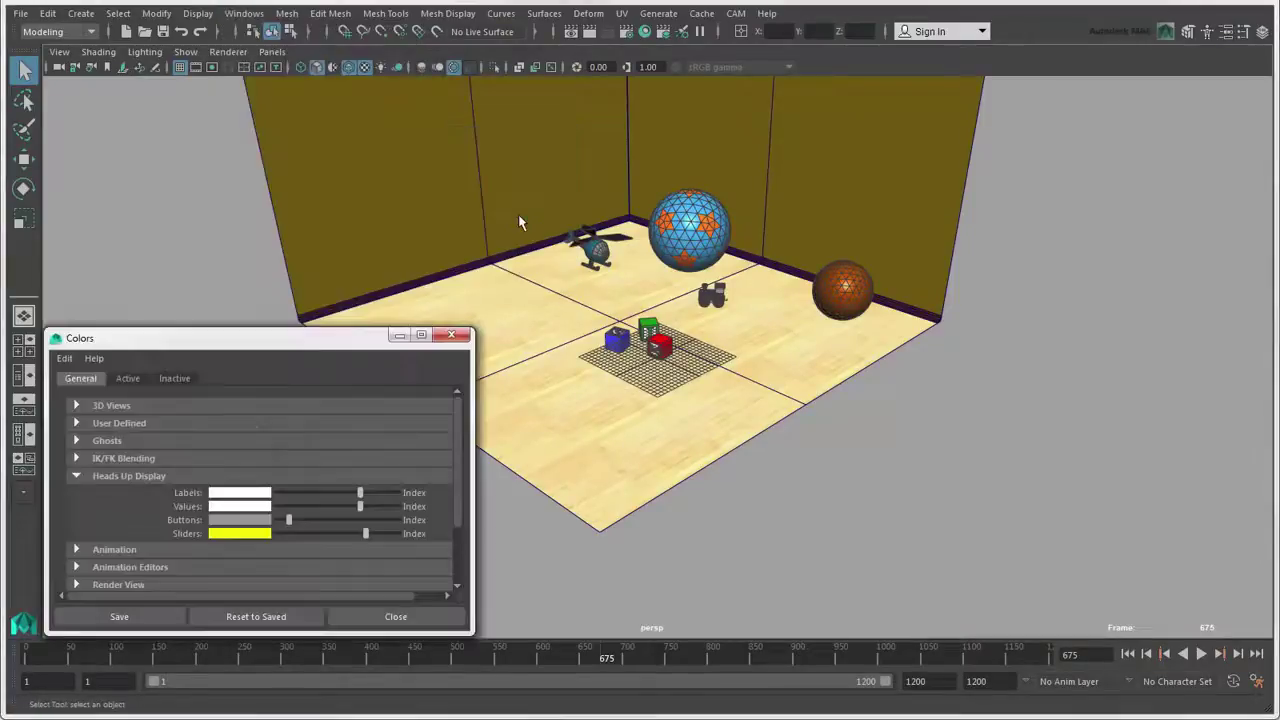
left_click(76, 406)
left_click(243, 421)
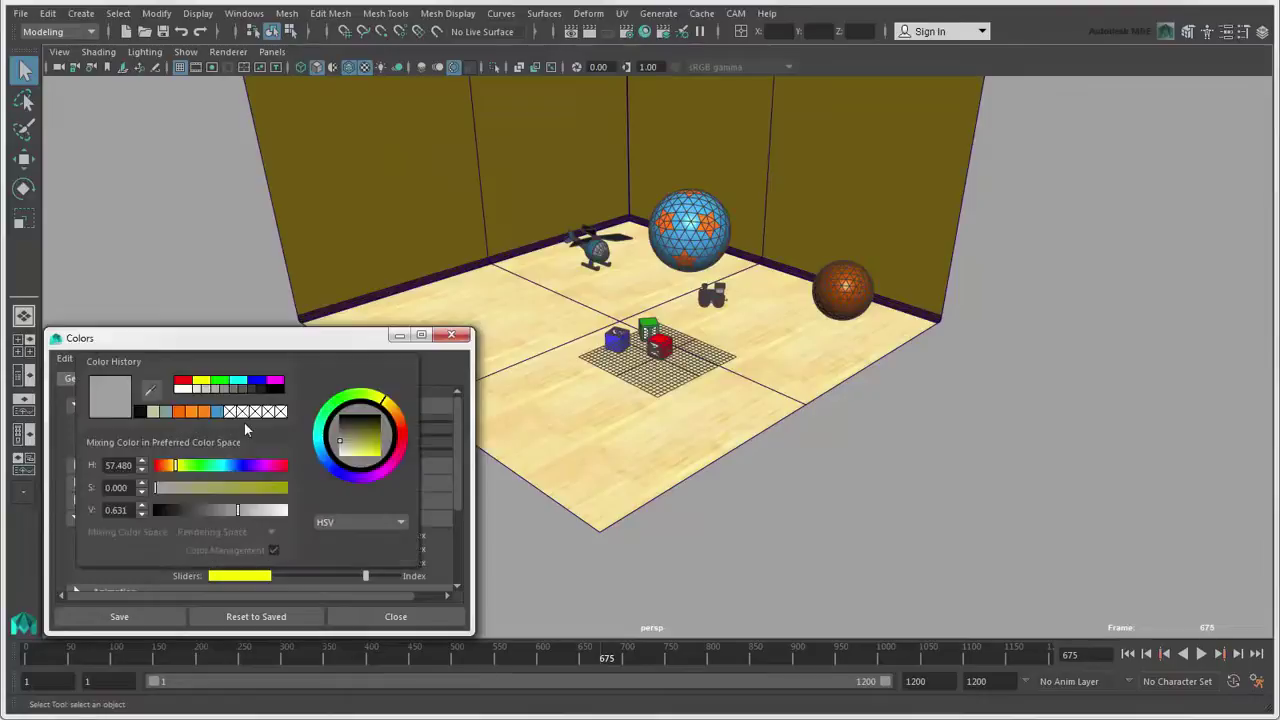
left_click(218, 466)
left_click(188, 487)
left_click_drag(193, 488, 259, 511)
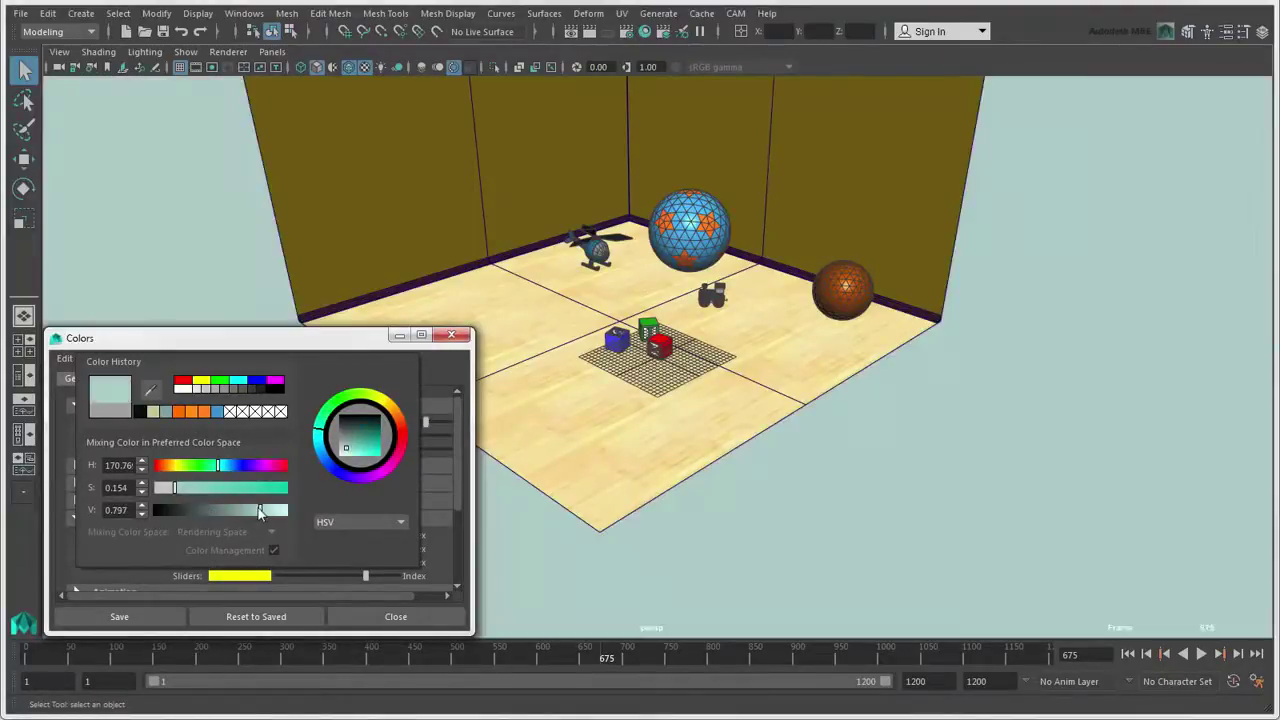
- Switch the viewport to the gradient background, recolor Gradient Top to olive with hue 58.096, and slightly lighten Gradient Bottom
key("alt+b")
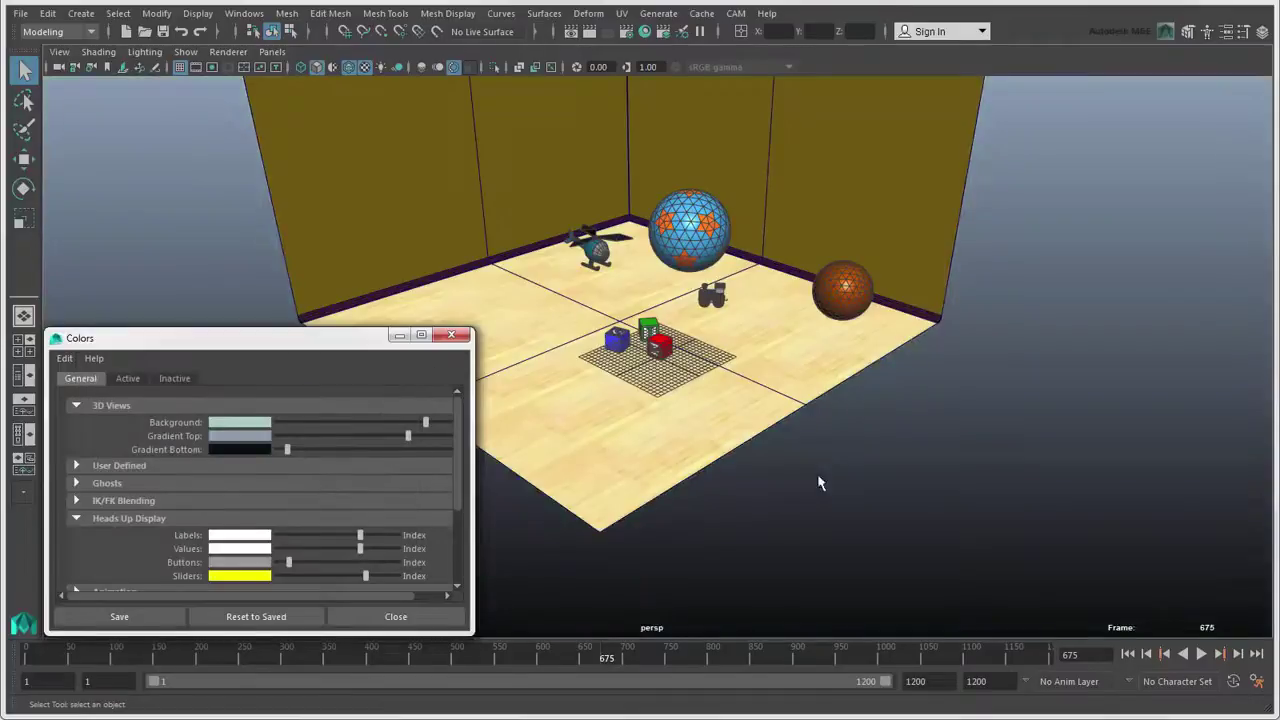
left_click(248, 435)
left_click(387, 413)
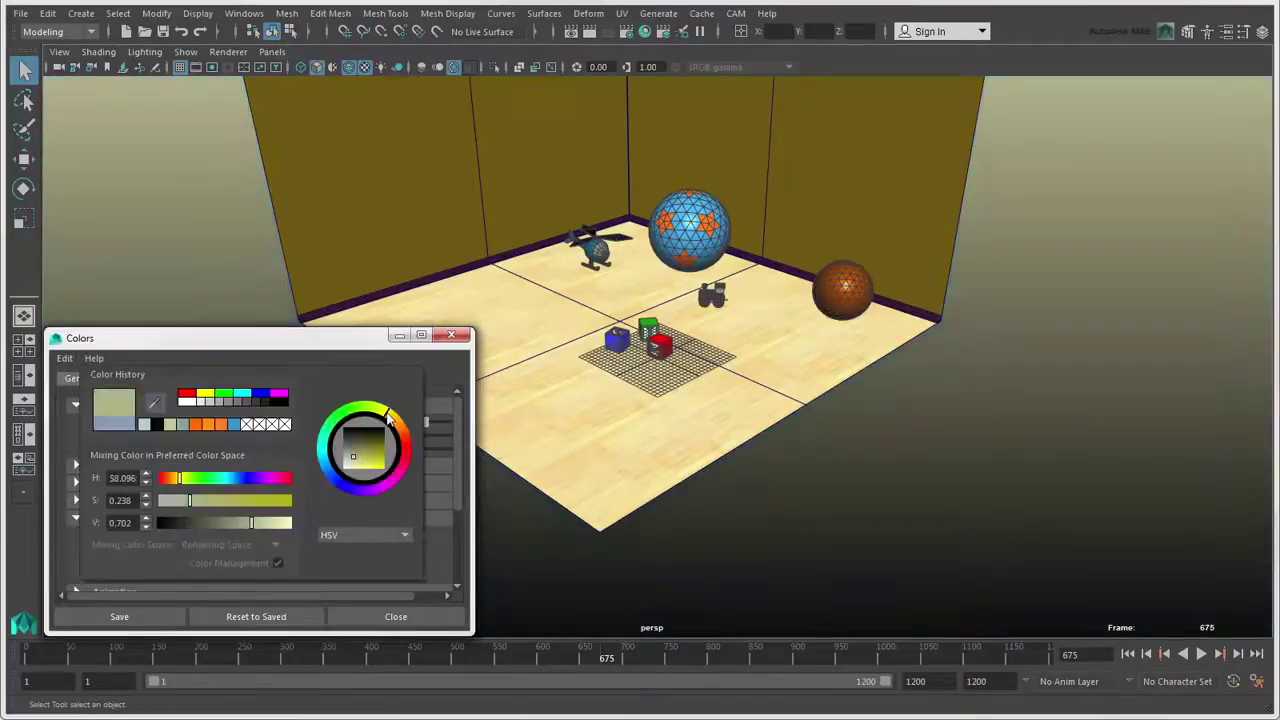
mouse_move(289, 449)
left_mouse_down()
mouse_move(338, 453)
mouse_move(291, 451)
left_mouse_up()
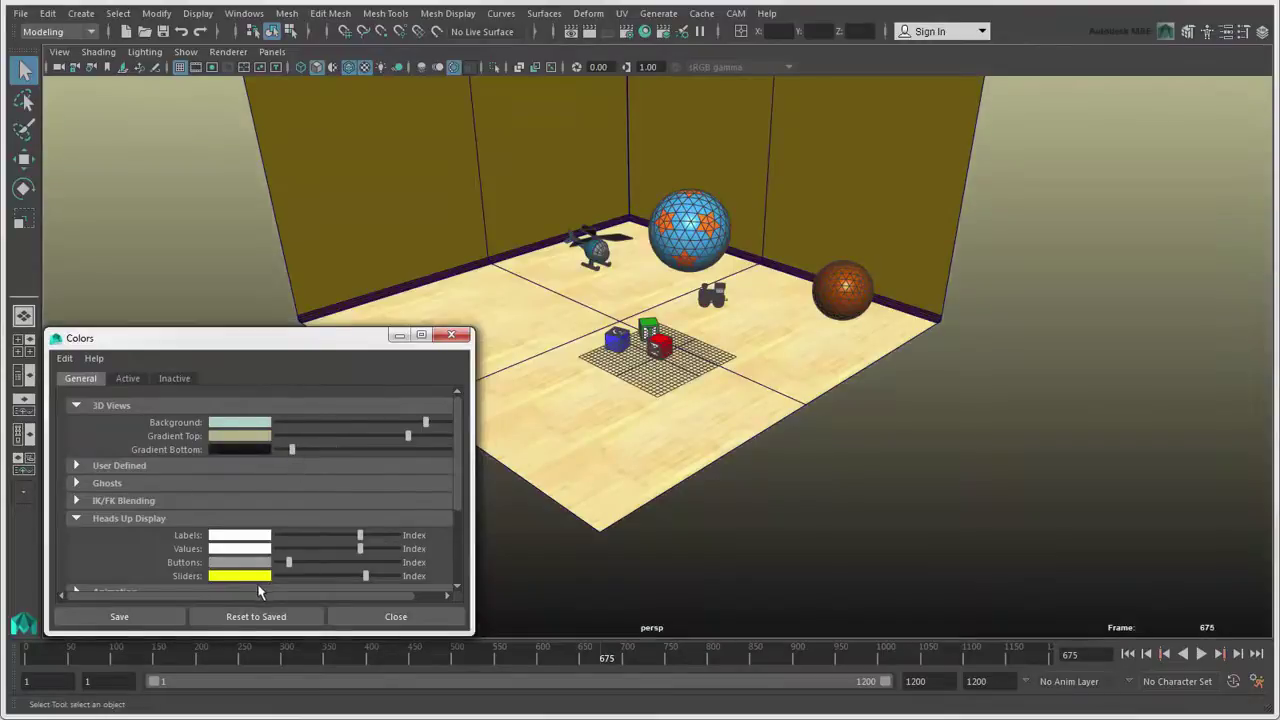
- Reset the 3D view colors to their saved values and minimize the Colors window
left_click(244, 617)
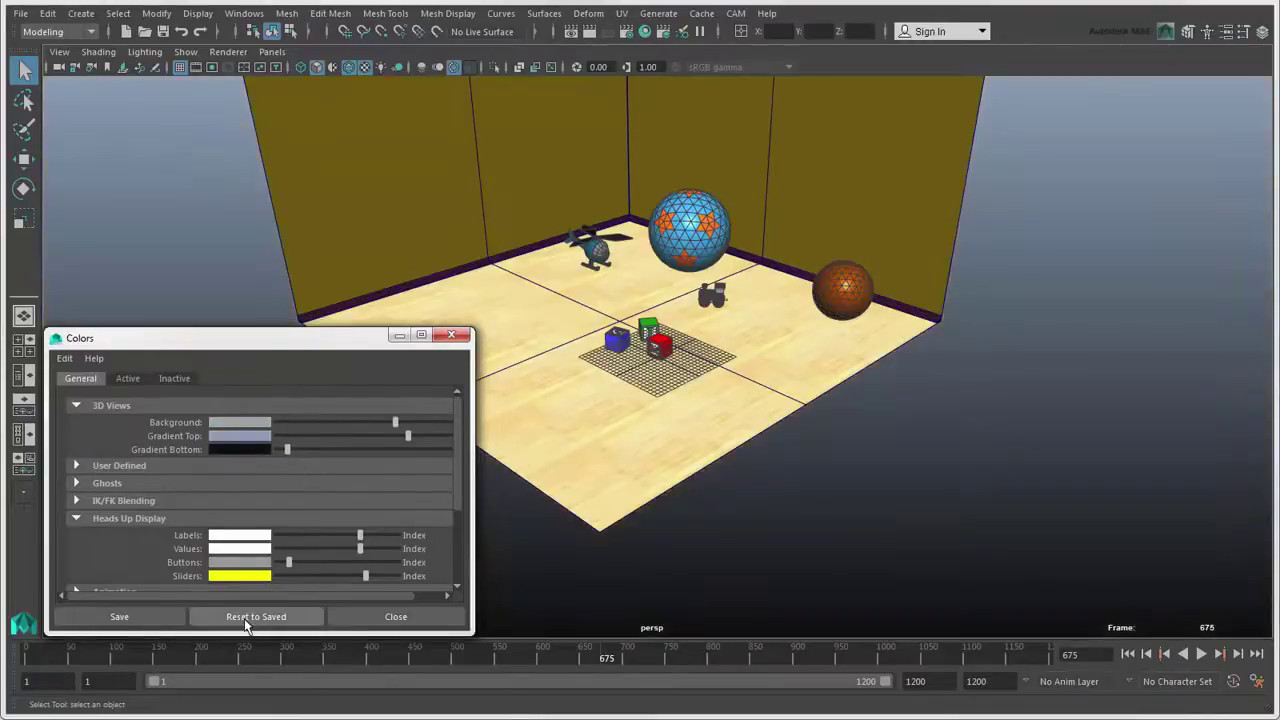
left_click(398, 336)
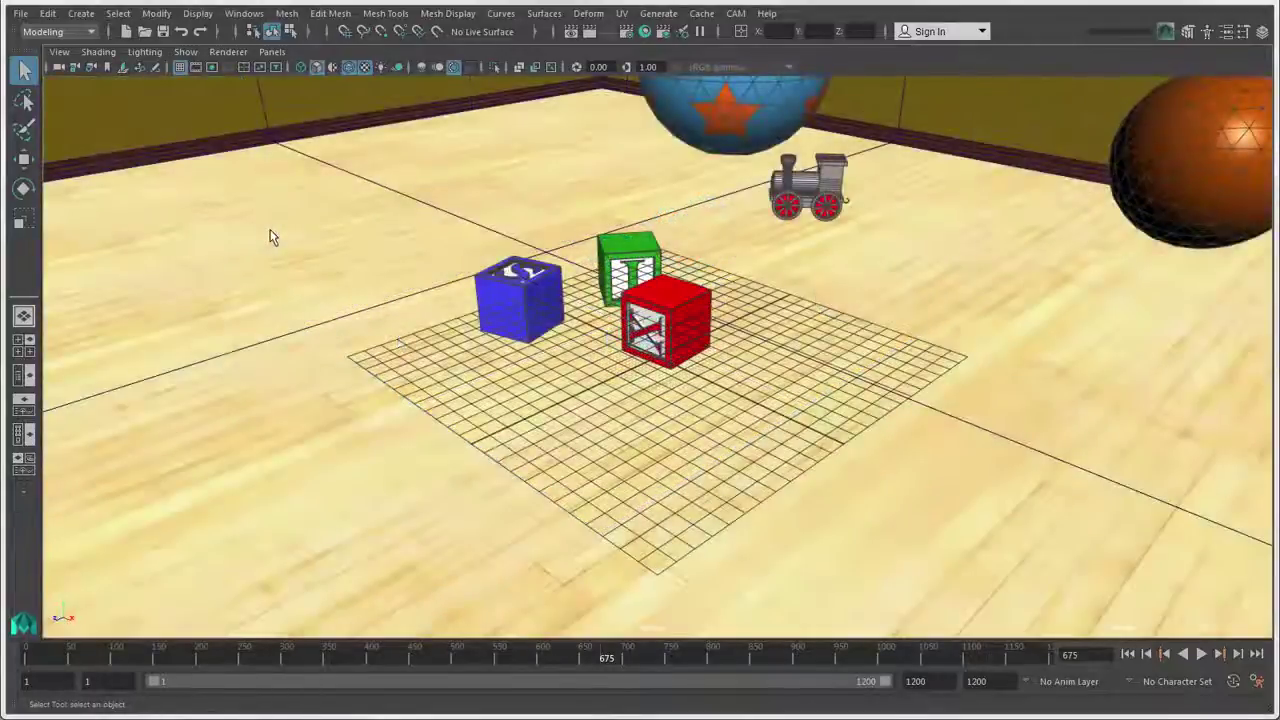
- Tear off the perspective view's Show list as a floating window, use it to toggle the Grid off and on, and reposition it
left_click(185, 52)
left_click(186, 70)
left_click_drag(229, 46, 82, 10)
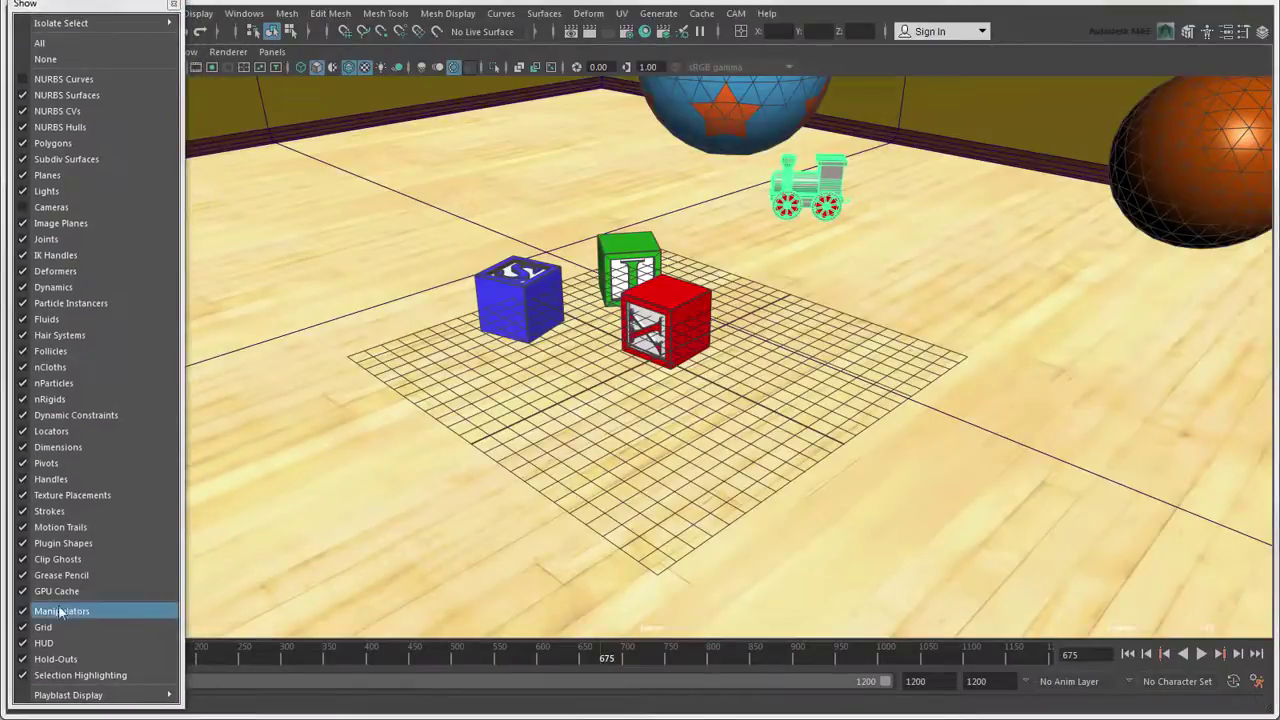
left_click(24, 629)
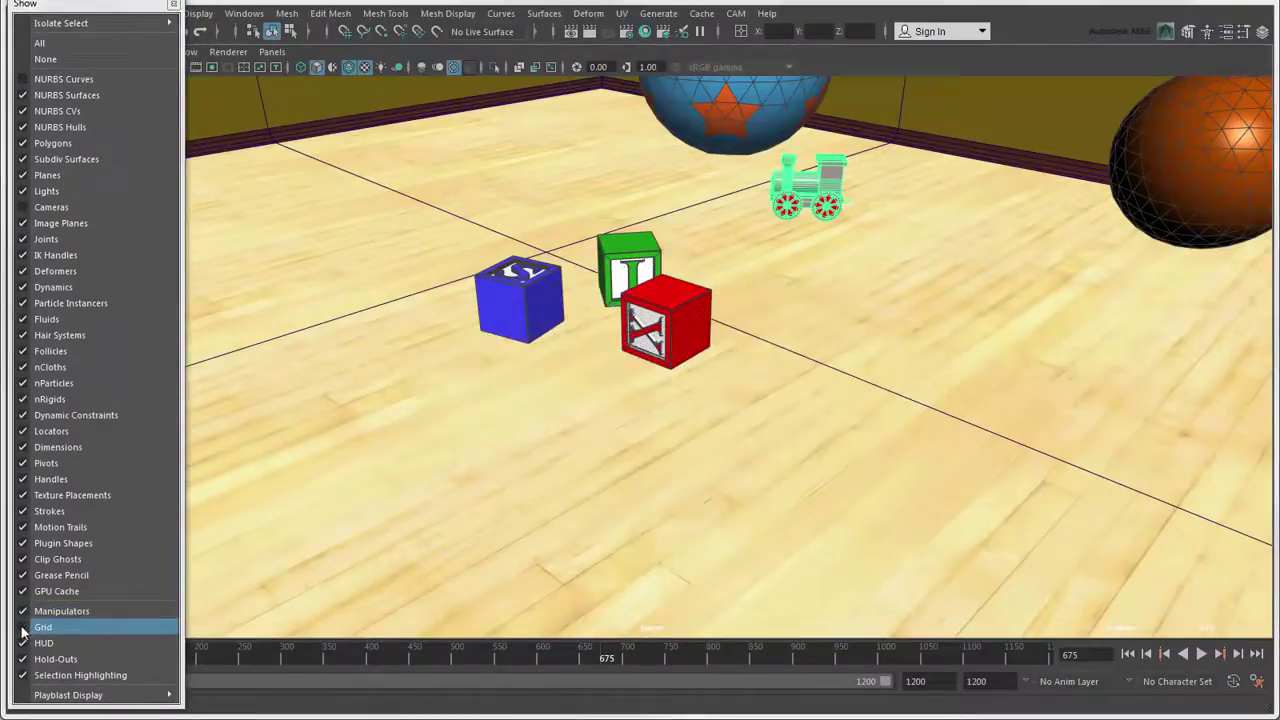
left_click(22, 630)
left_click_drag(120, 4, 157, 91)
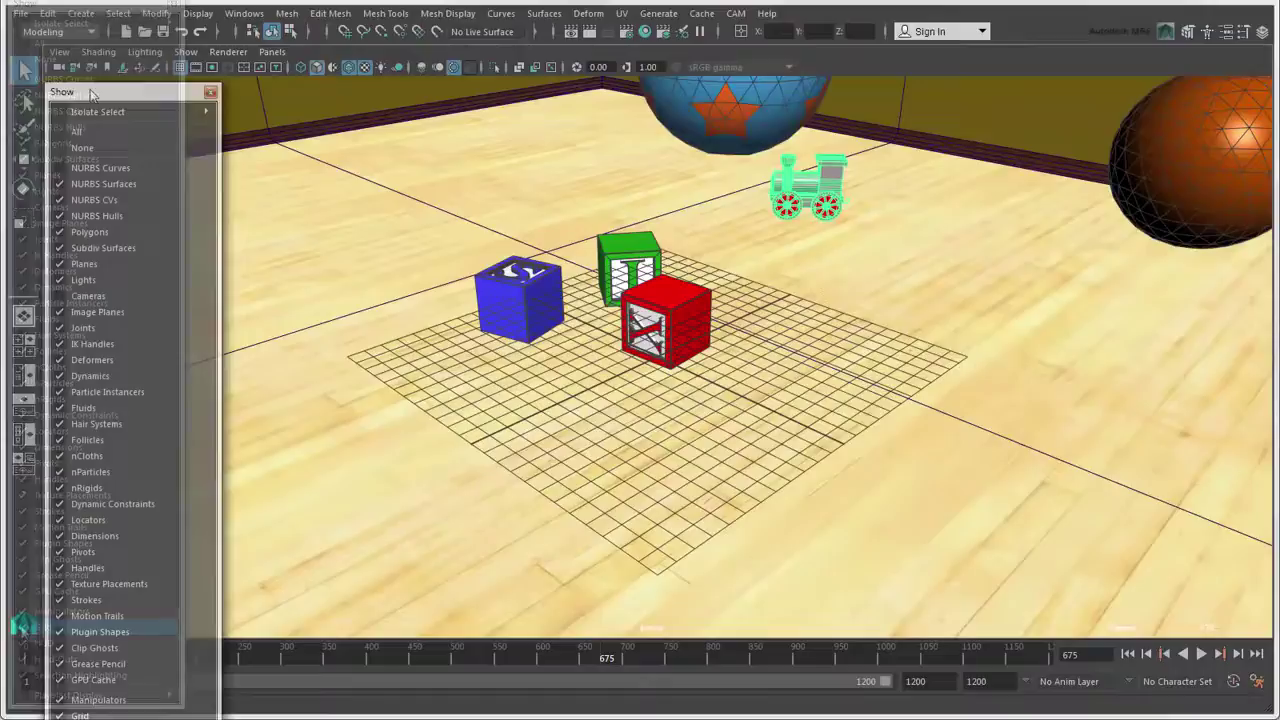
- Hide and reshow the grid in the perspective view alone and in all four views at once
left_click(181, 68)
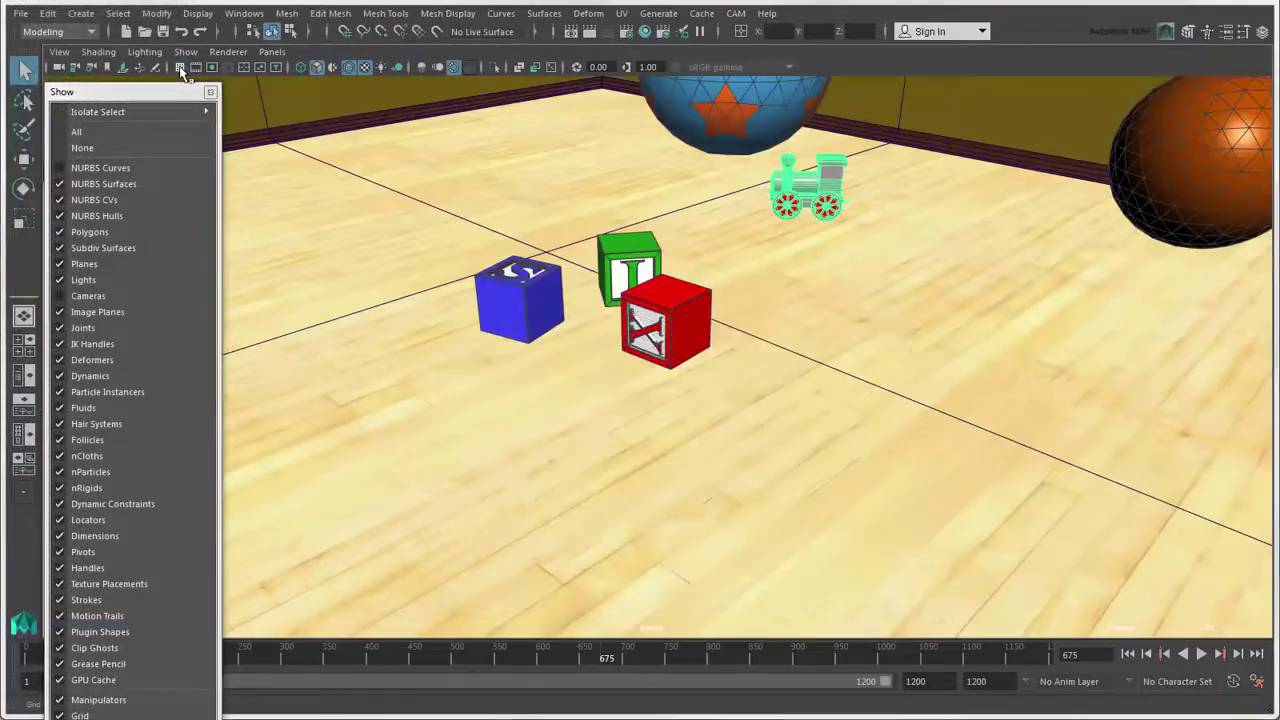
left_click(181, 68)
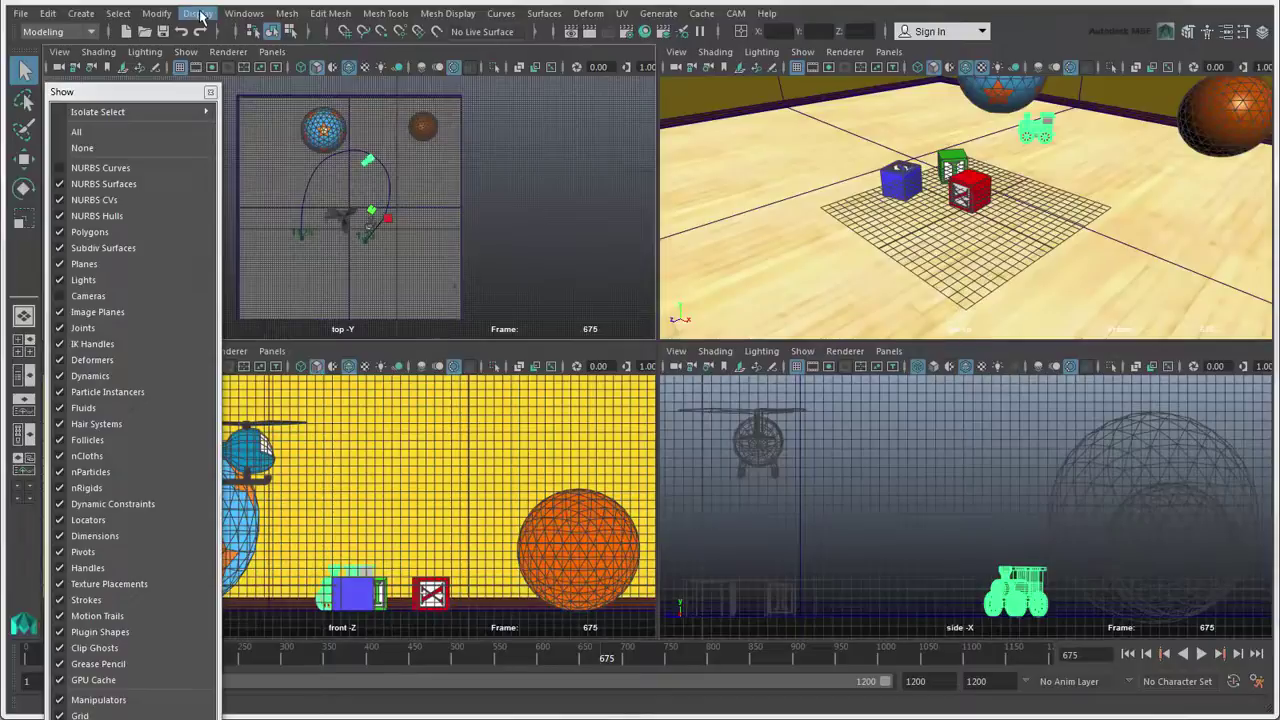
left_click(197, 13)
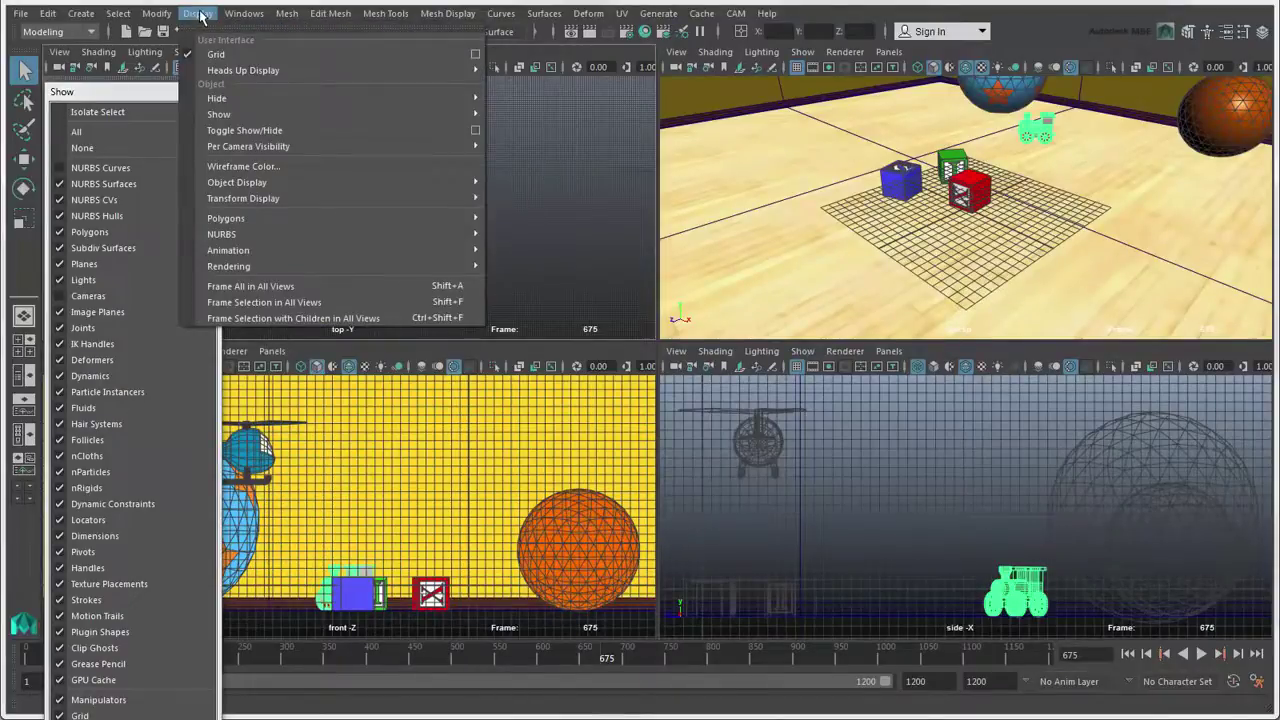
left_click(200, 54)
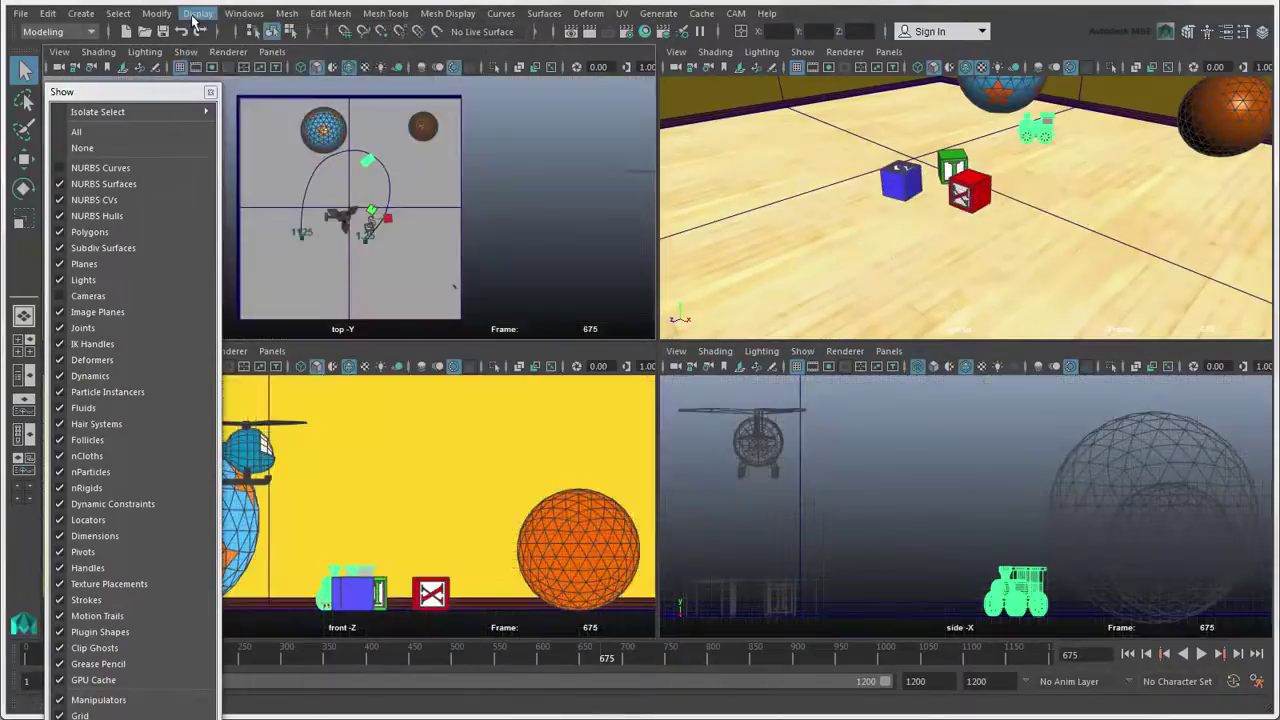
left_click(197, 13)
left_click(188, 55)
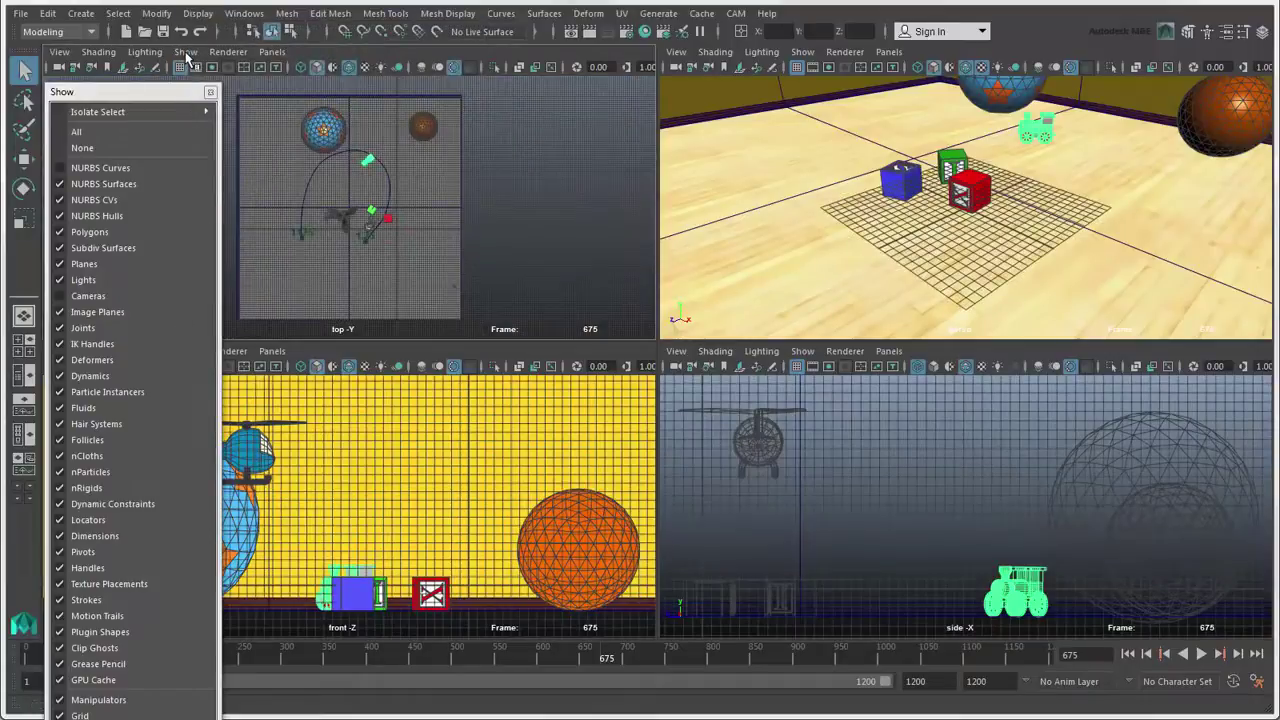
- Set the grid's length and width to 50 units in the Grid Options and apply the change
left_click(197, 13)
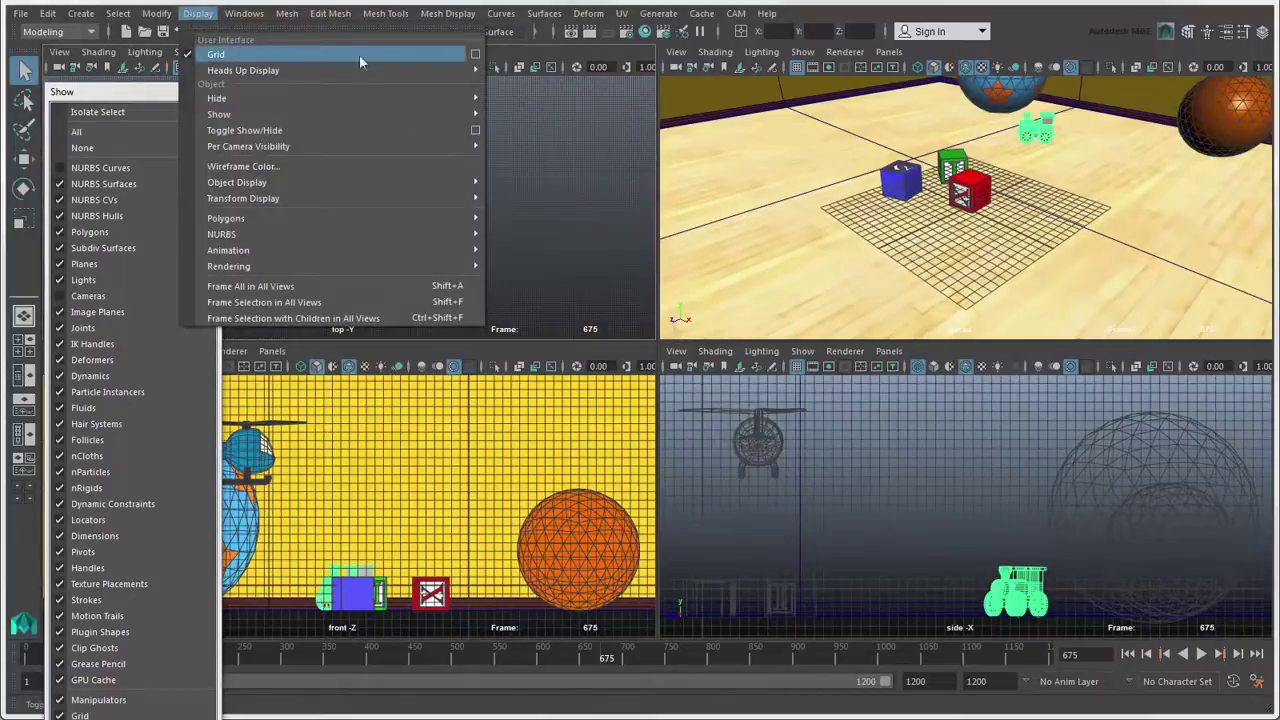
left_click(476, 55)
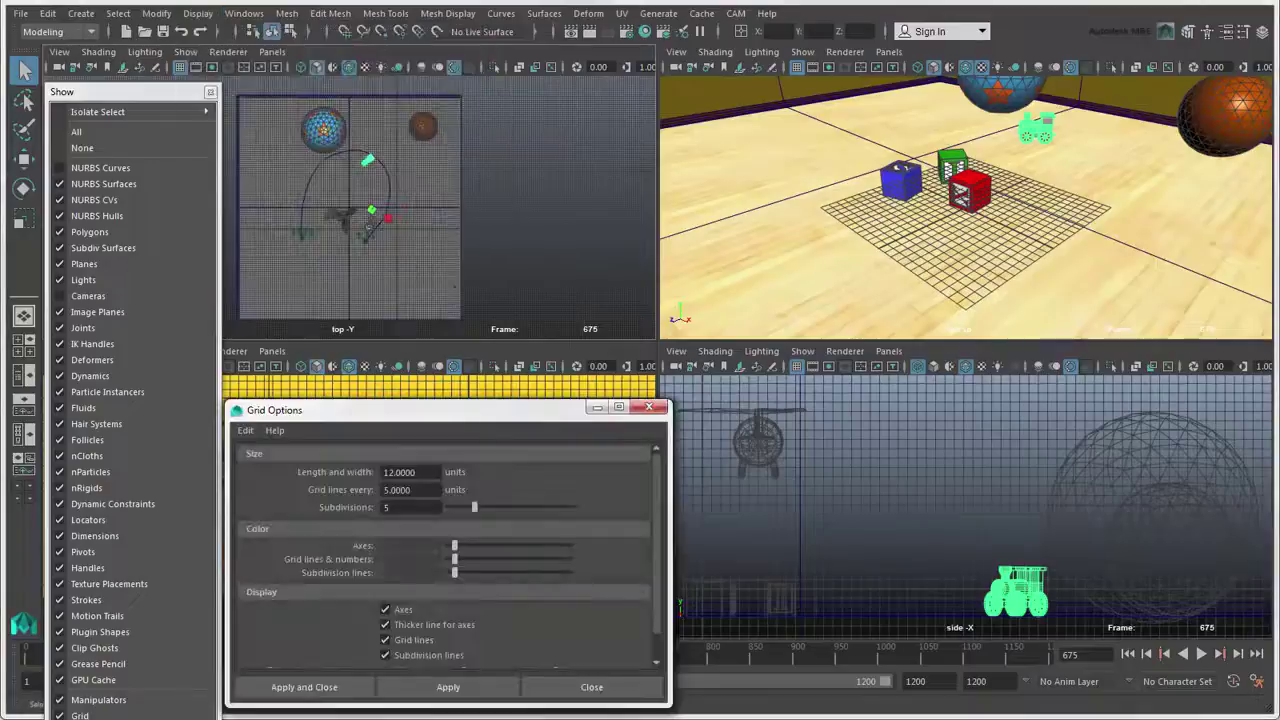
left_click_drag(416, 472, 380, 472)
type("50")
left_click(471, 688)
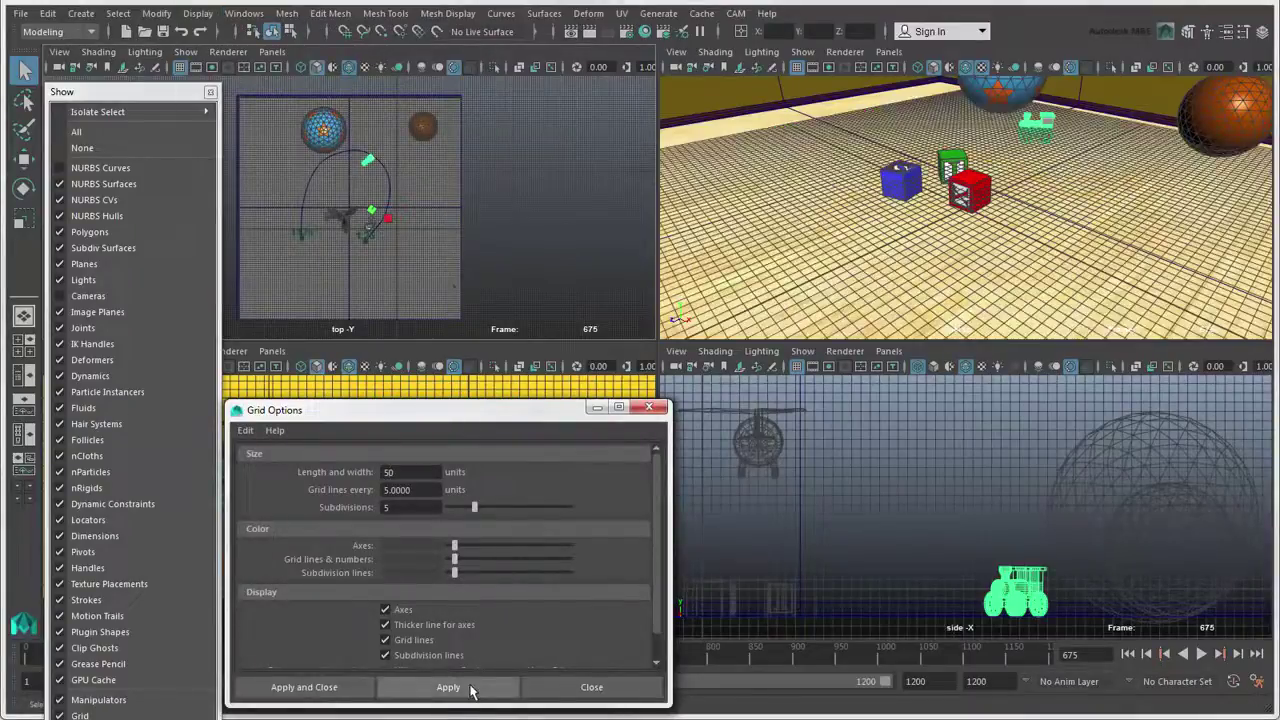
- Set the grid subdivisions to 2, color the axes dark blue and the grid lines and numbers light blue, and apply the changes
left_click(383, 508)
type("2")
left_click(448, 687)
left_click_drag(454, 545, 542, 560)
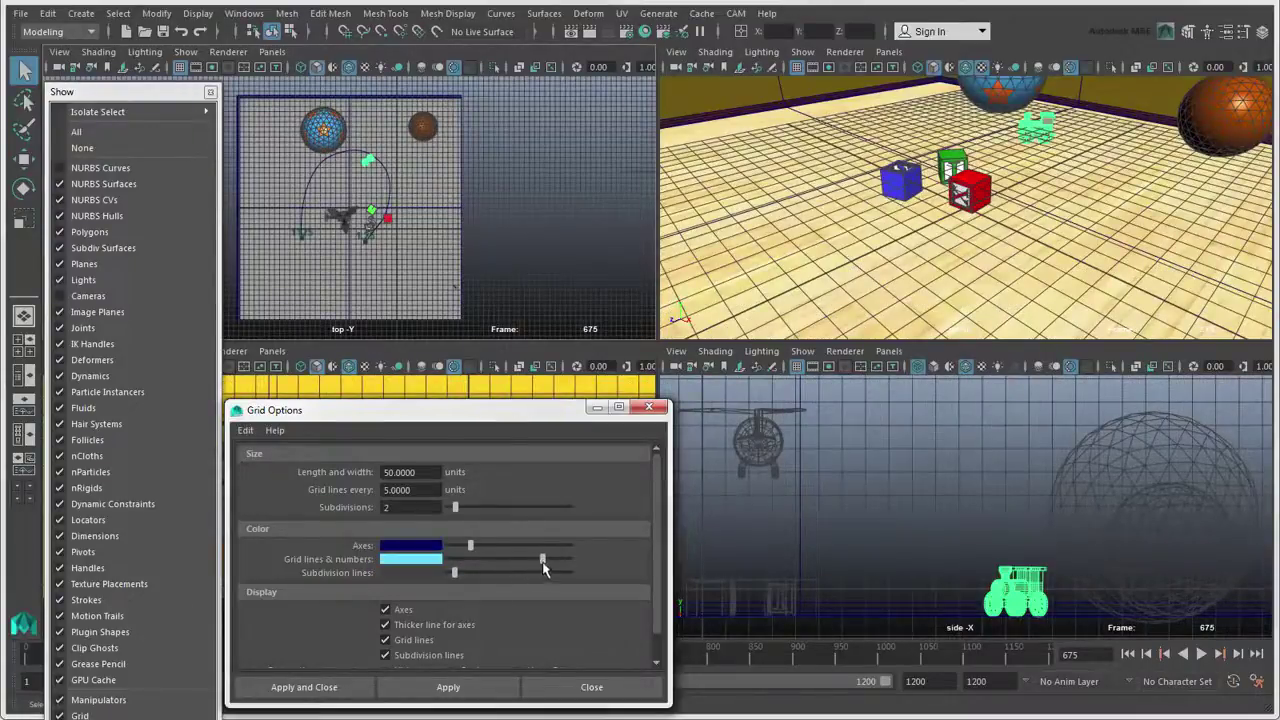
left_click(481, 690)
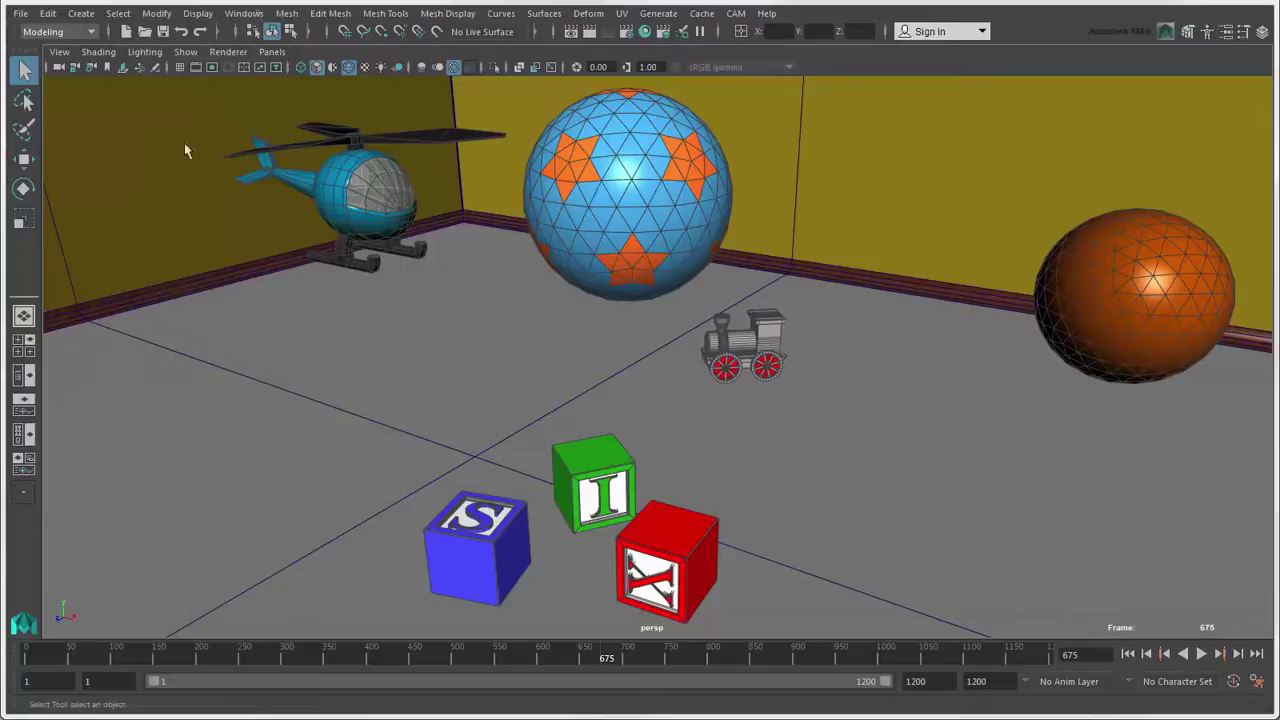
- Turn on the Focal Length, Frame Rate, Object Details and Poly Count readouts in the Heads Up Display
left_click(197, 13)
mouse_move(282, 71)
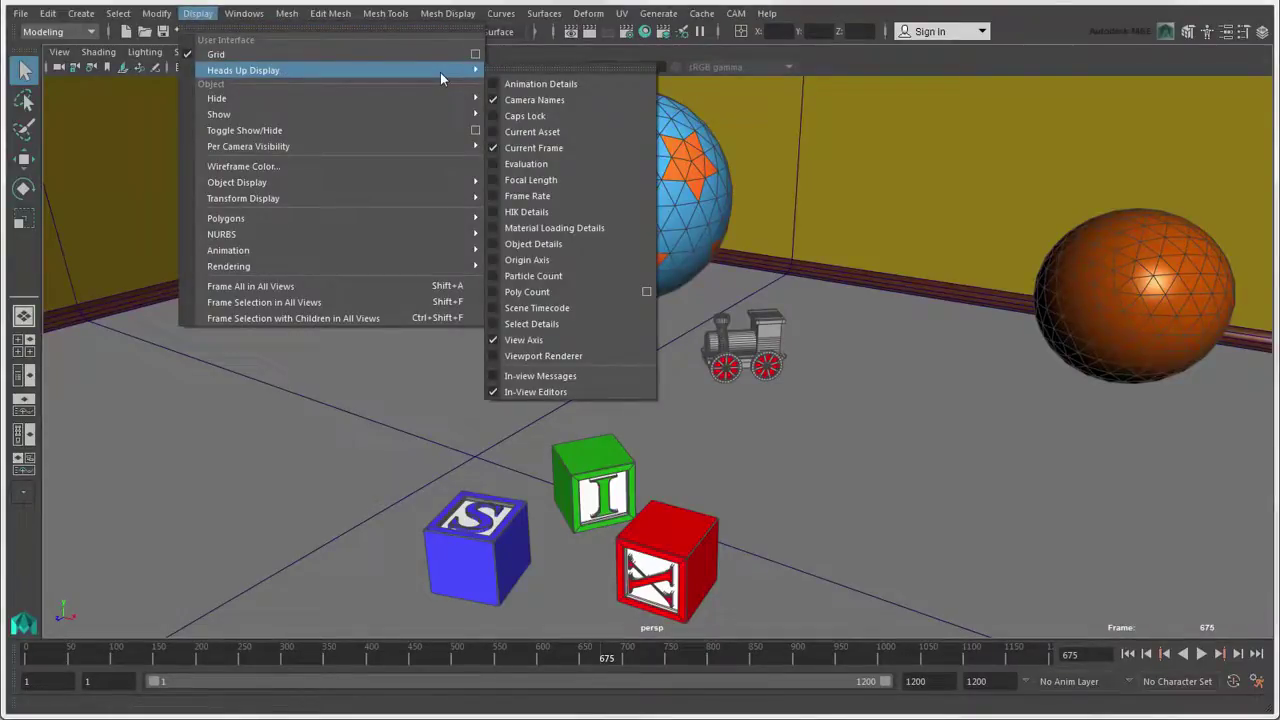
key("ctrl")
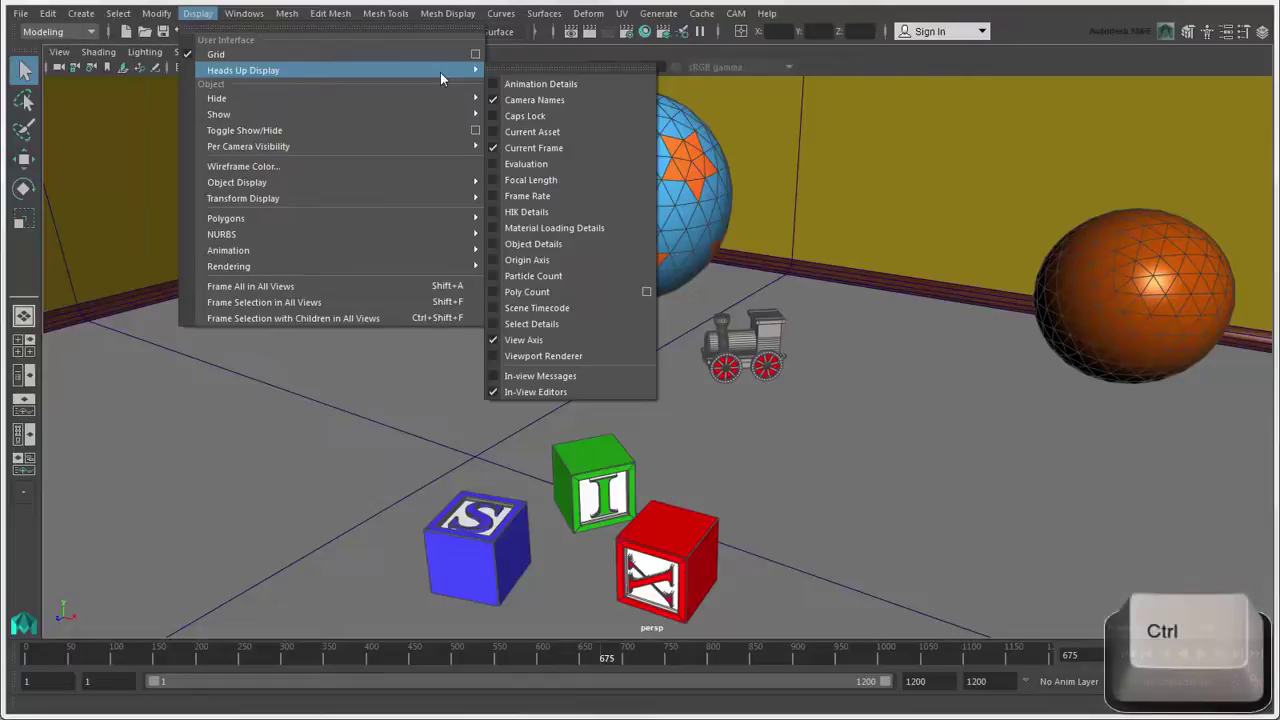
left_click(489, 99, "ctrl")
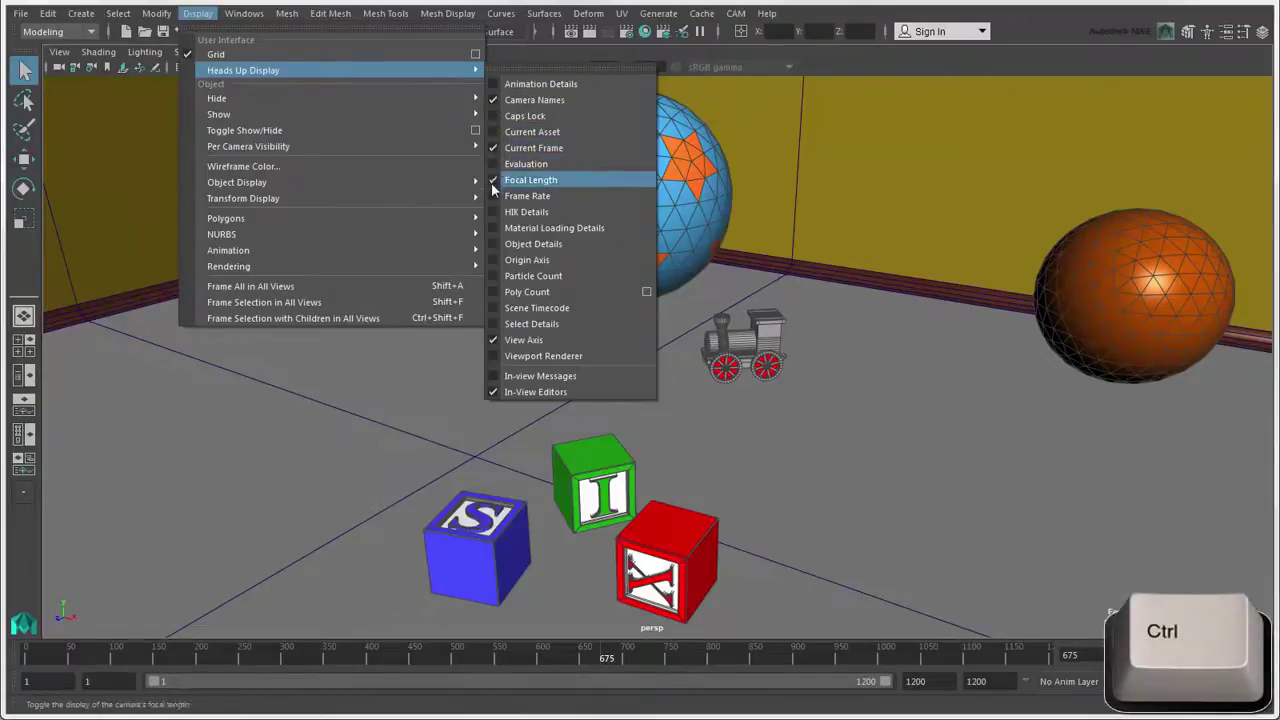
left_click(492, 181, "ctrl")
left_click(497, 196, "ctrl")
left_click(492, 244, "ctrl")
left_click(492, 291, "ctrl")
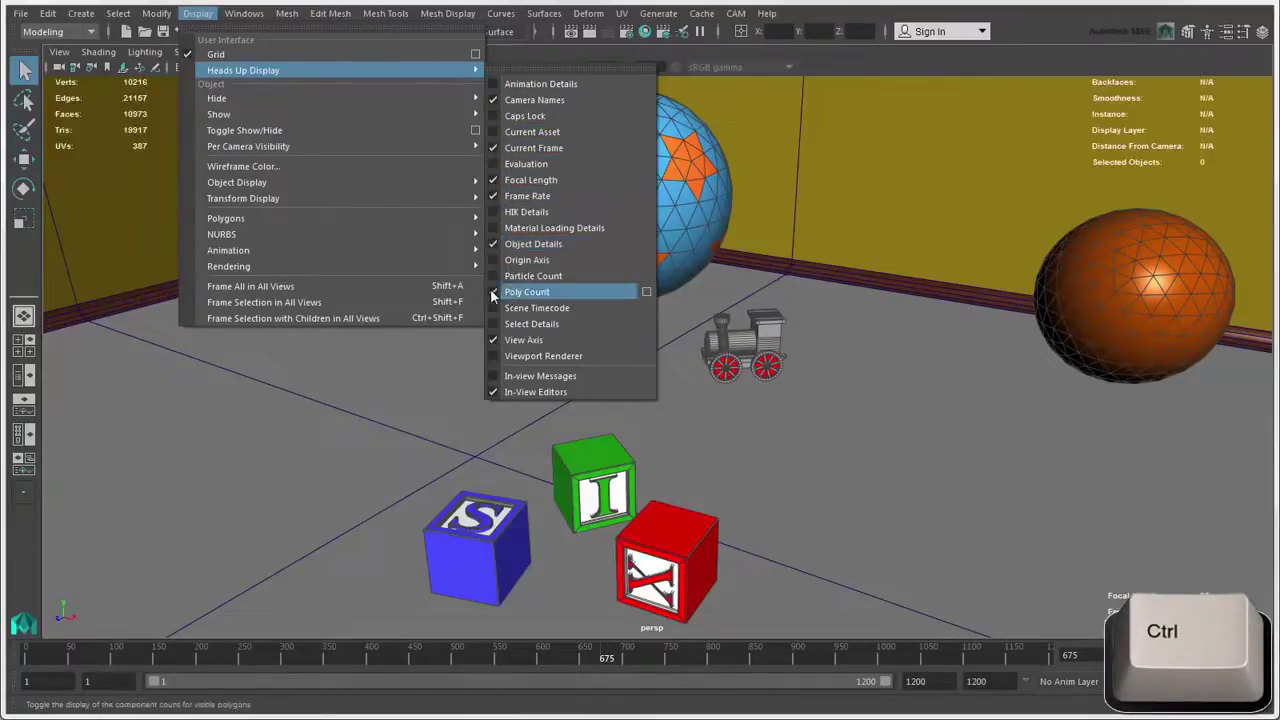
left_click(492, 340, "ctrl")
key("Escape")
key("Escape")
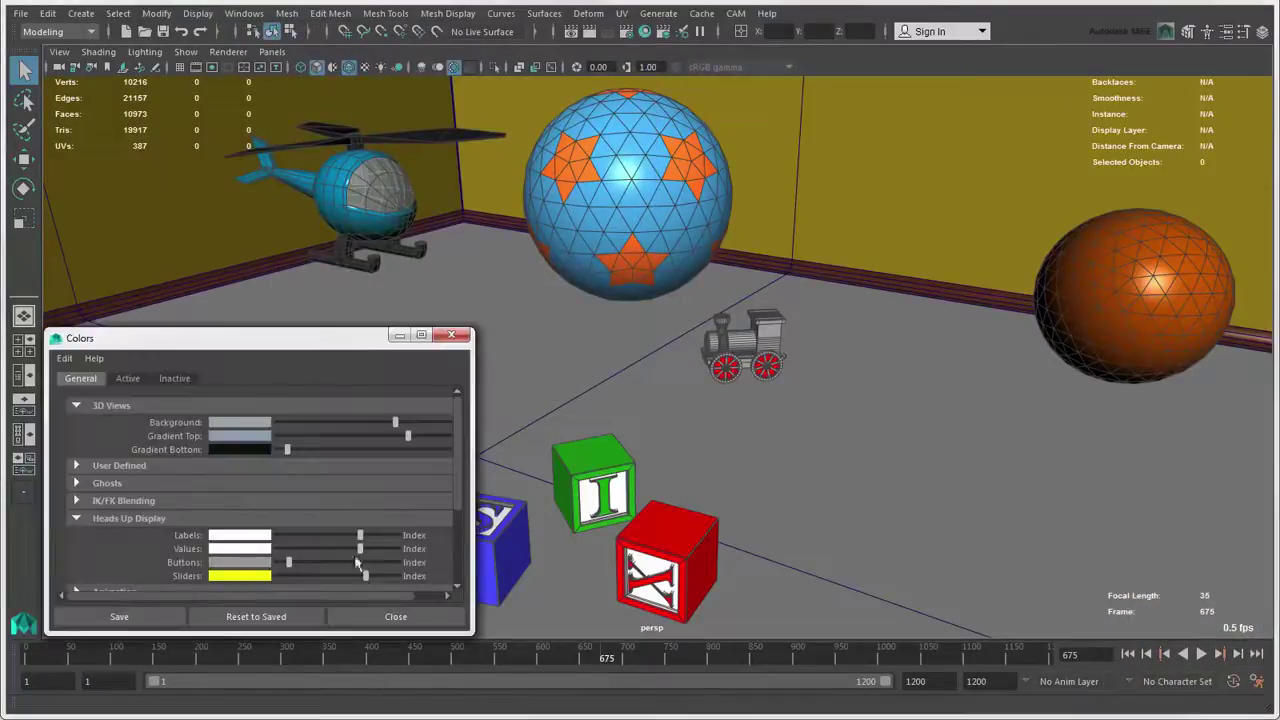
- Change the Heads Up Display colors to blue for labels and light blue for values, and save the color settings
mouse_move(360, 535)
left_mouse_down()
mouse_move(305, 540)
mouse_move(371, 555)
left_mouse_up()
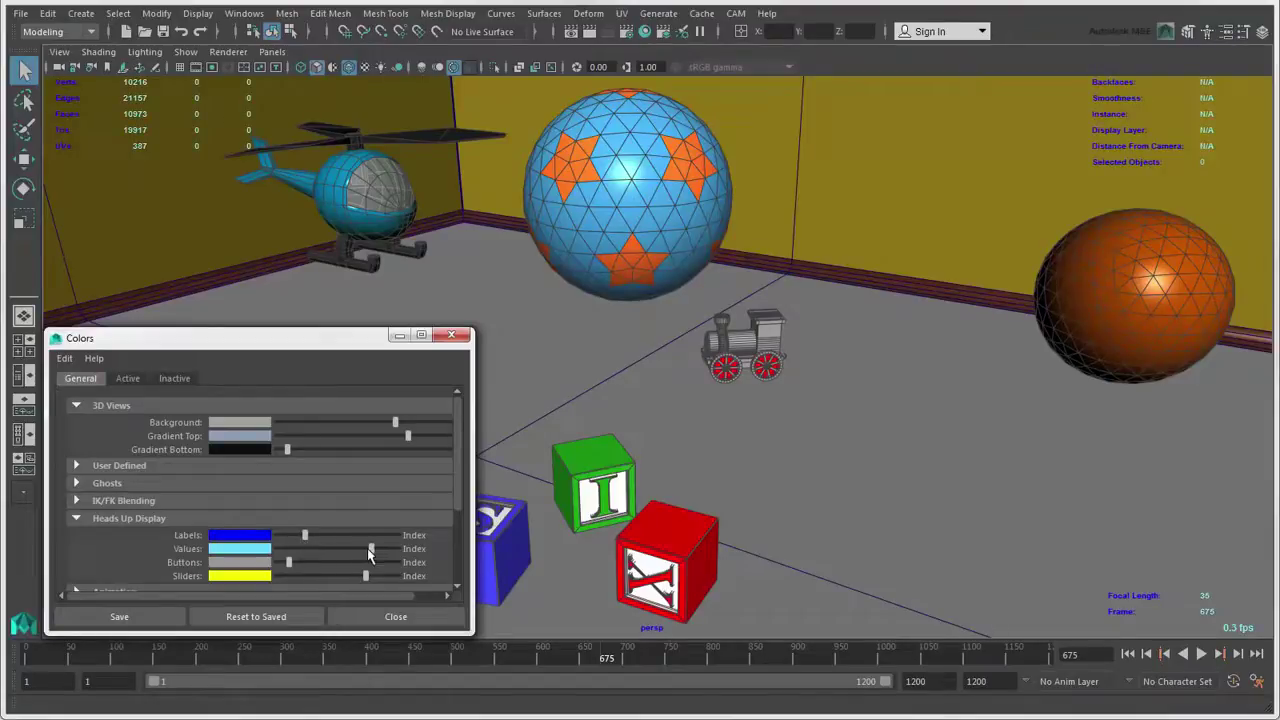
left_click(137, 620)
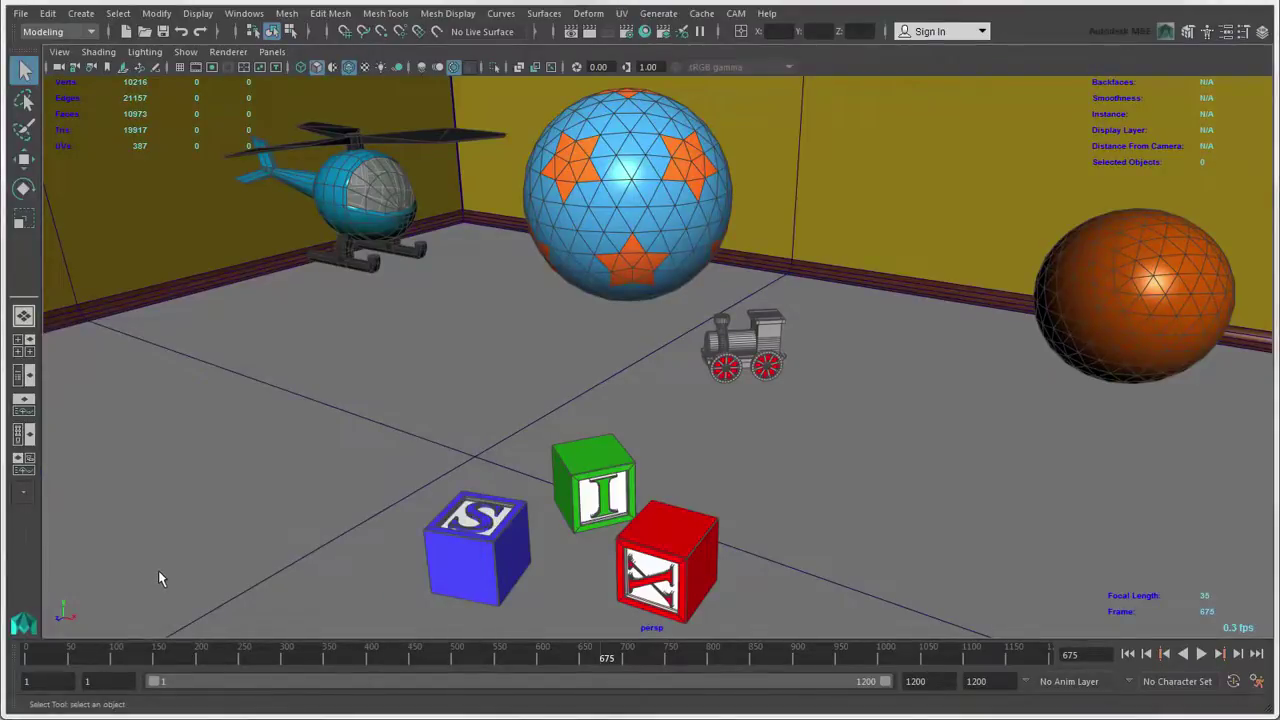